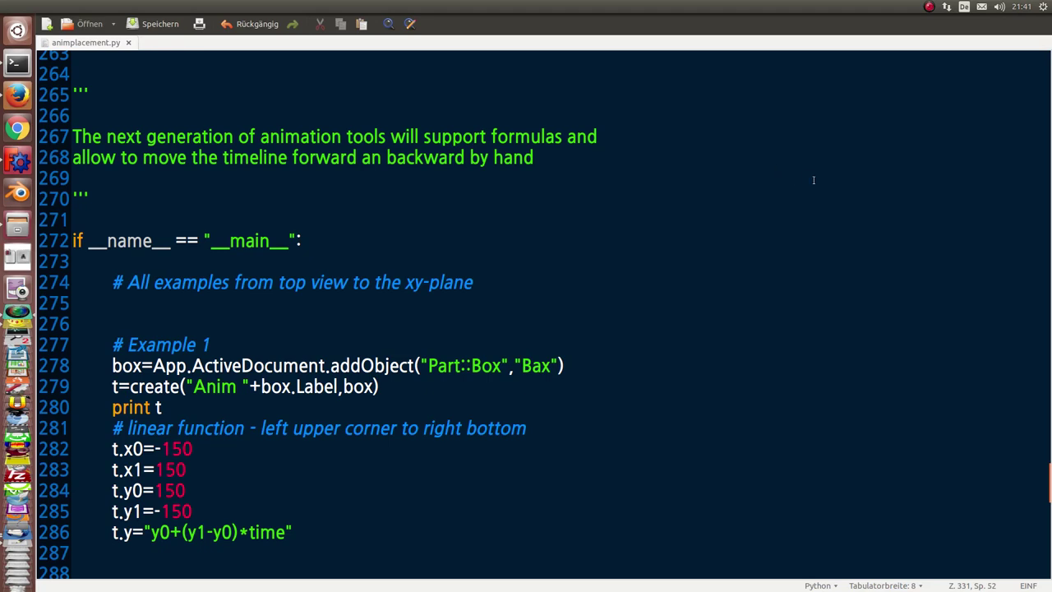
# Step: Scroll through the animplacement.py script in gedit to read it
pyautogui.scroll(-2, 813, 180)
pyautogui.scroll(-2, 812, 180)
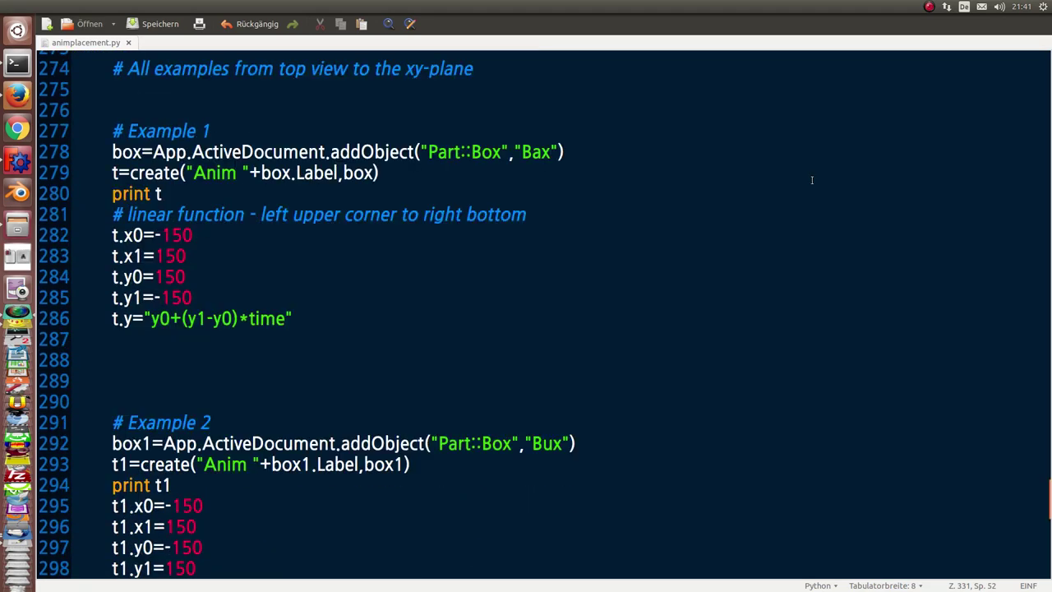
pyautogui.scroll(-2, 813, 180)
pyautogui.scroll(-1, 813, 180)
pyautogui.scroll(-1, 813, 180)
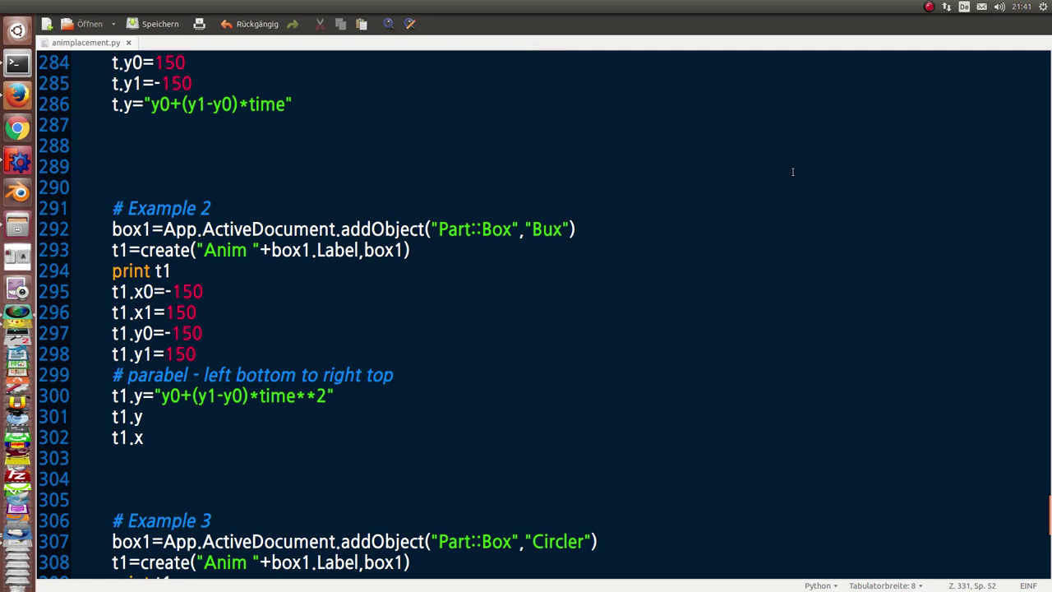
pyautogui.scroll(-3, 793, 172)
pyautogui.scroll(-2, 793, 171)
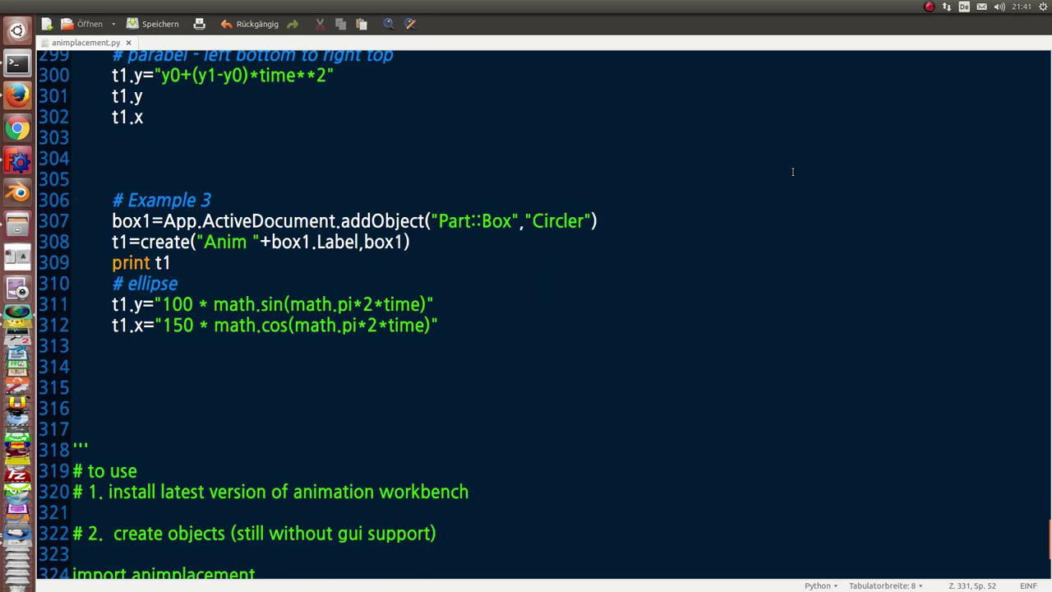
pyautogui.scroll(1, 793, 171)
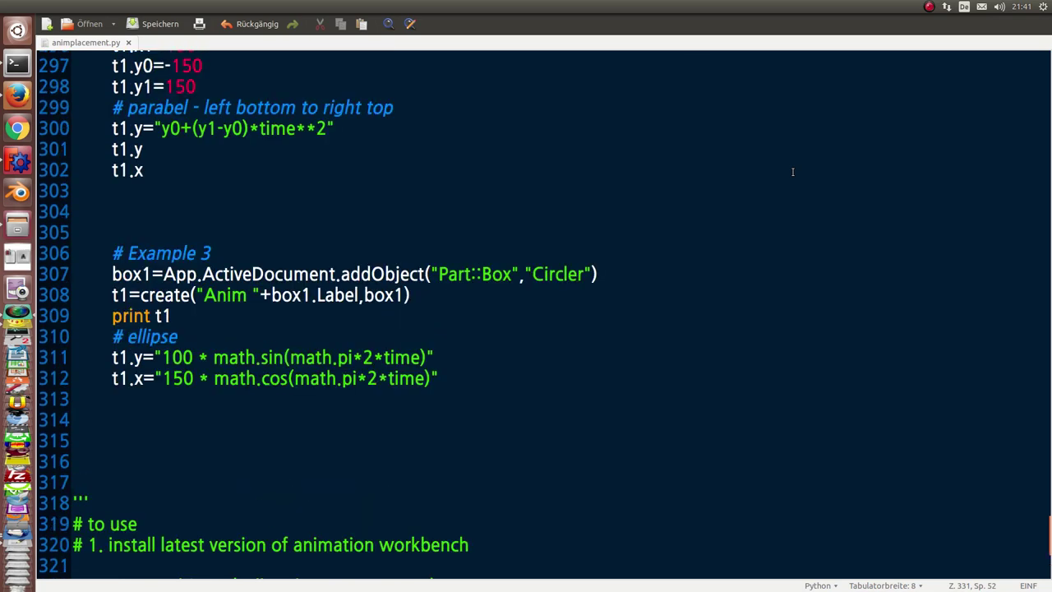
pyautogui.scroll(-3, 792, 172)
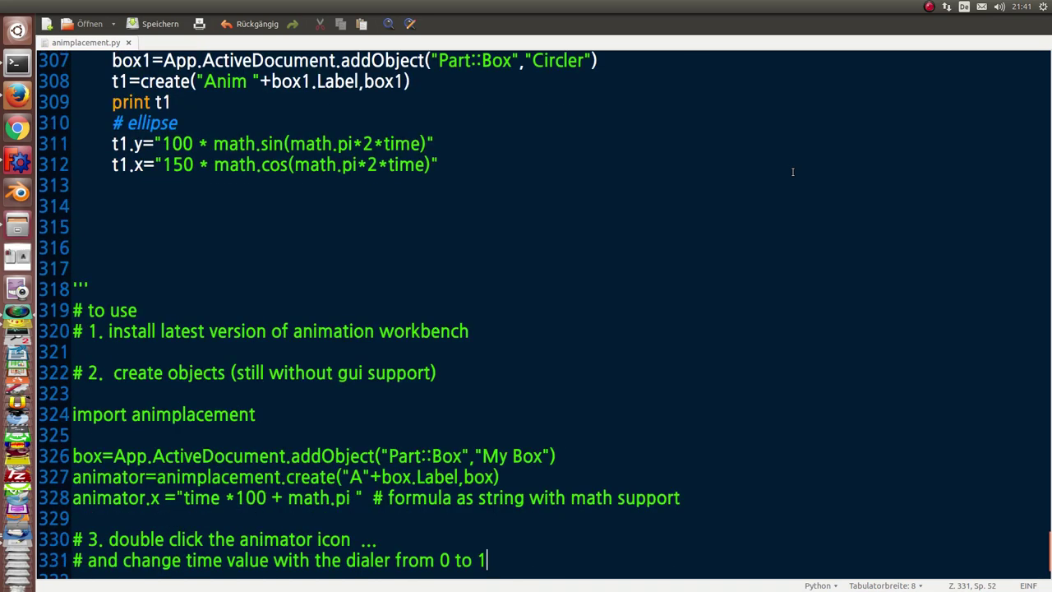
pyautogui.scroll(-2, 792, 173)
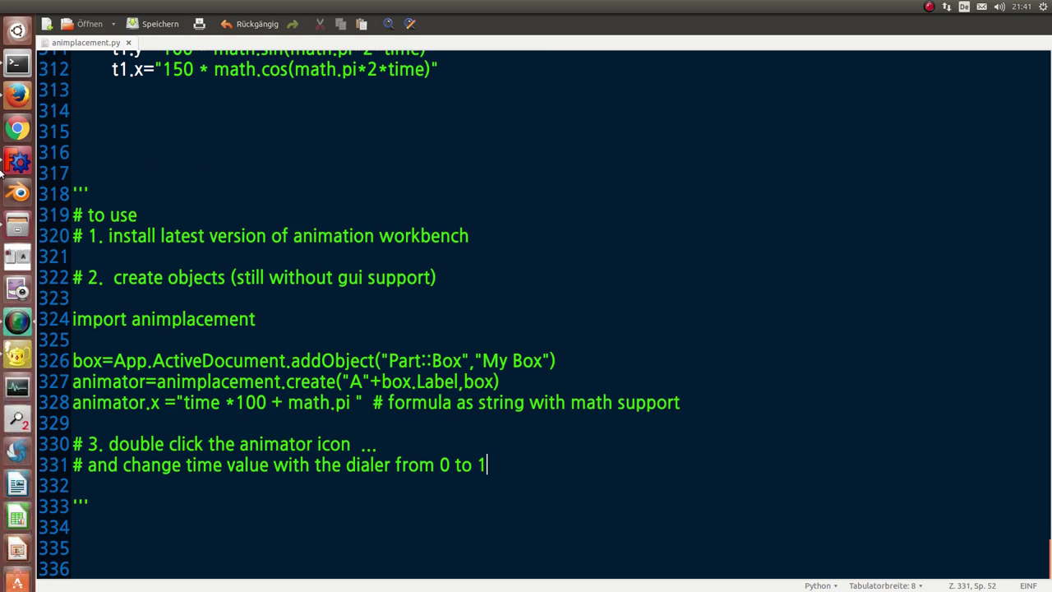
# Step: Select the whole animplacement.py script and switch to the FreeCAD window
pyautogui.click(453, 173)
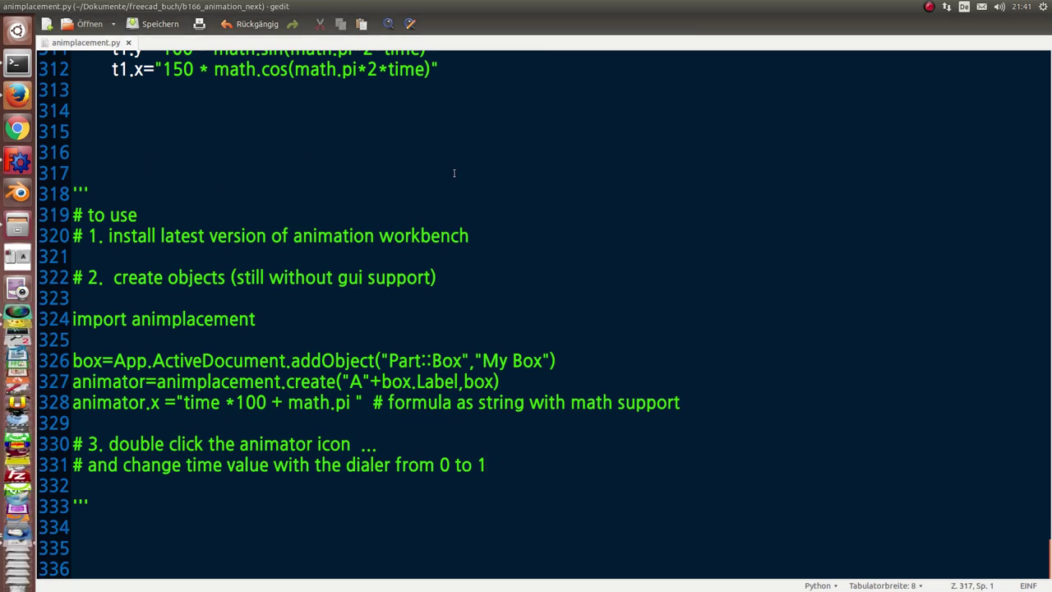
pyautogui.hotkey('ctrl', 'a')
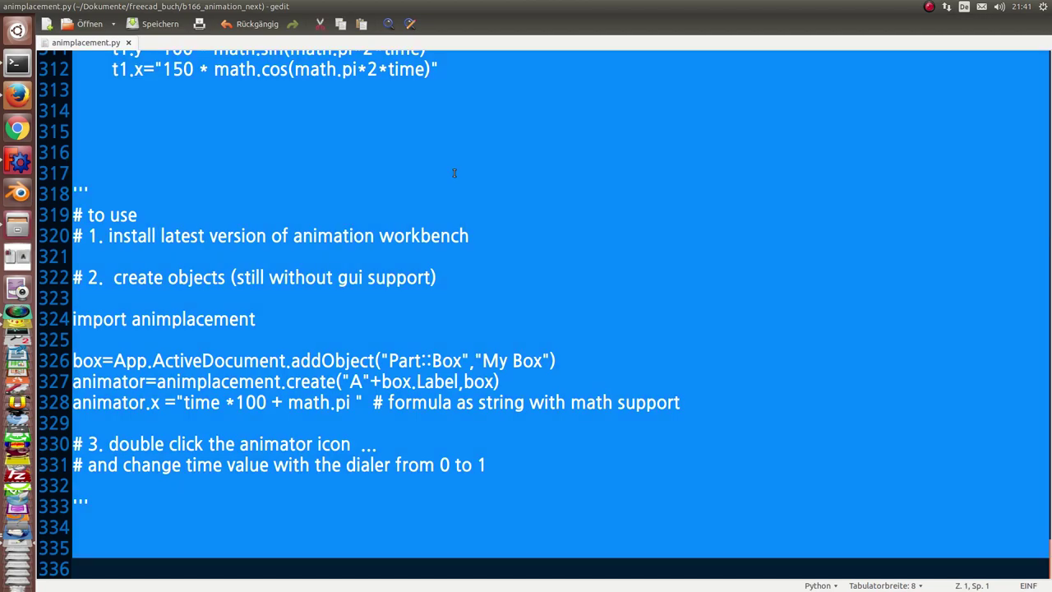
pyautogui.click(12, 230)
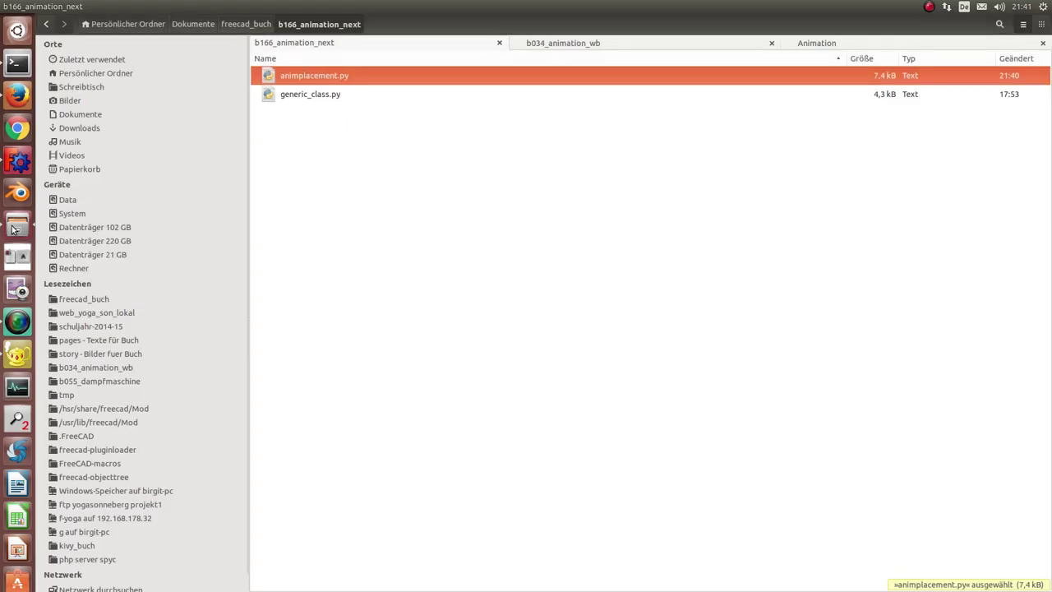
pyautogui.click(17, 162)
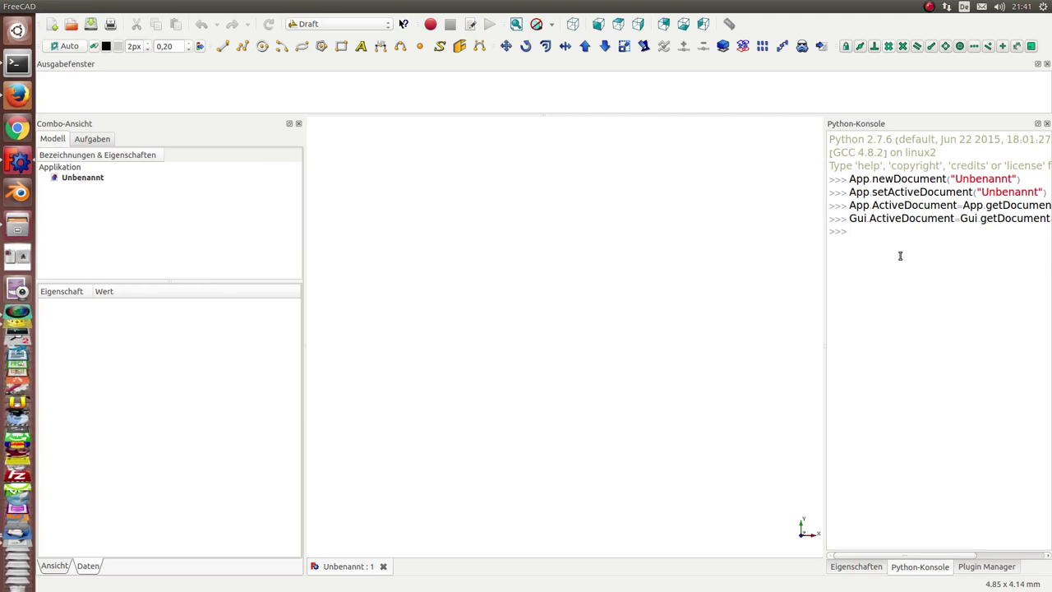
# Step: Paste the script into FreeCAD's Python console, recompute, and fit Bax, Bux and Circler in view
pyautogui.hotkey('ctrl', 'v')
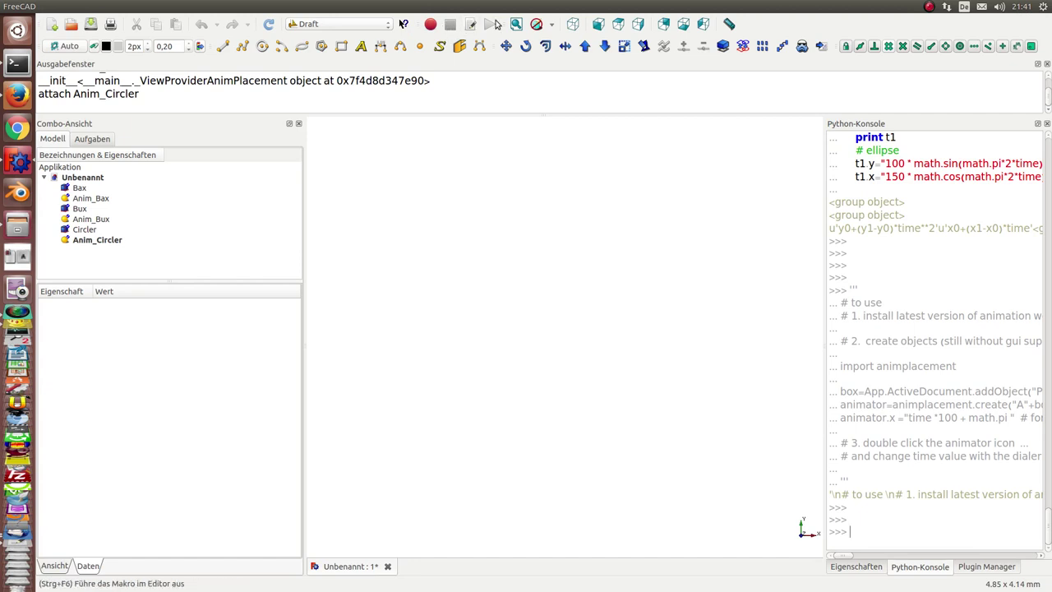
pyautogui.click(268, 23)
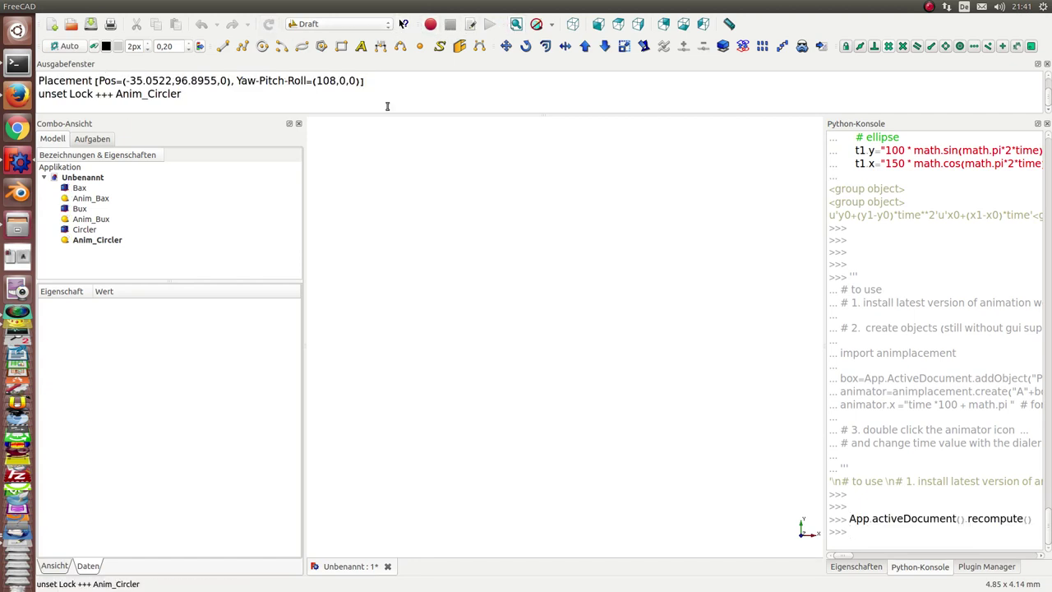
pyautogui.click(516, 23)
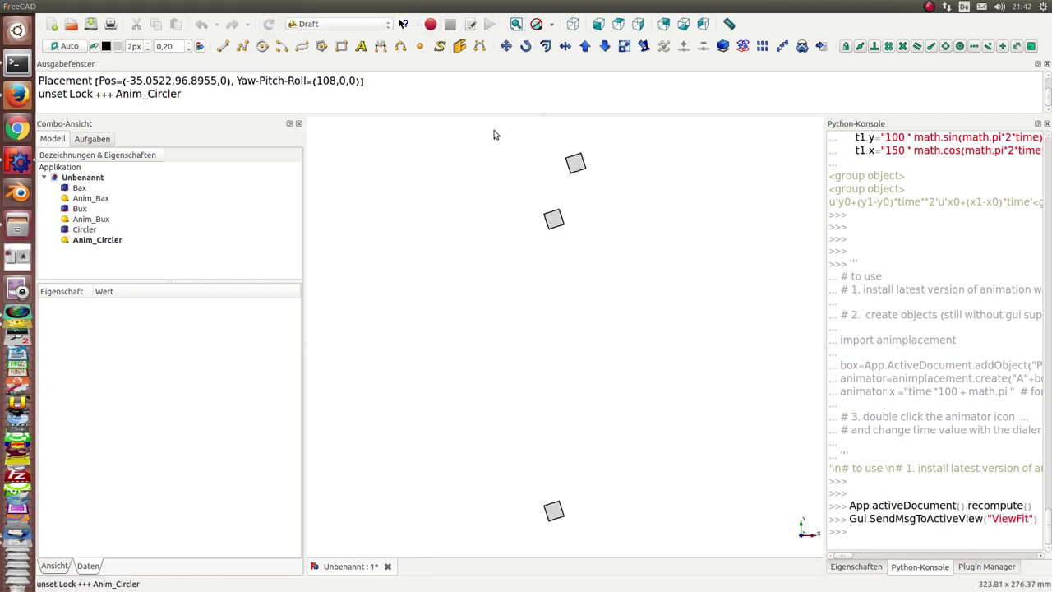
pyautogui.click(343, 46)
# Step: Abandon the unfinished rectangle and give the Circler box a random colour, turning it red
pyautogui.click(392, 176)
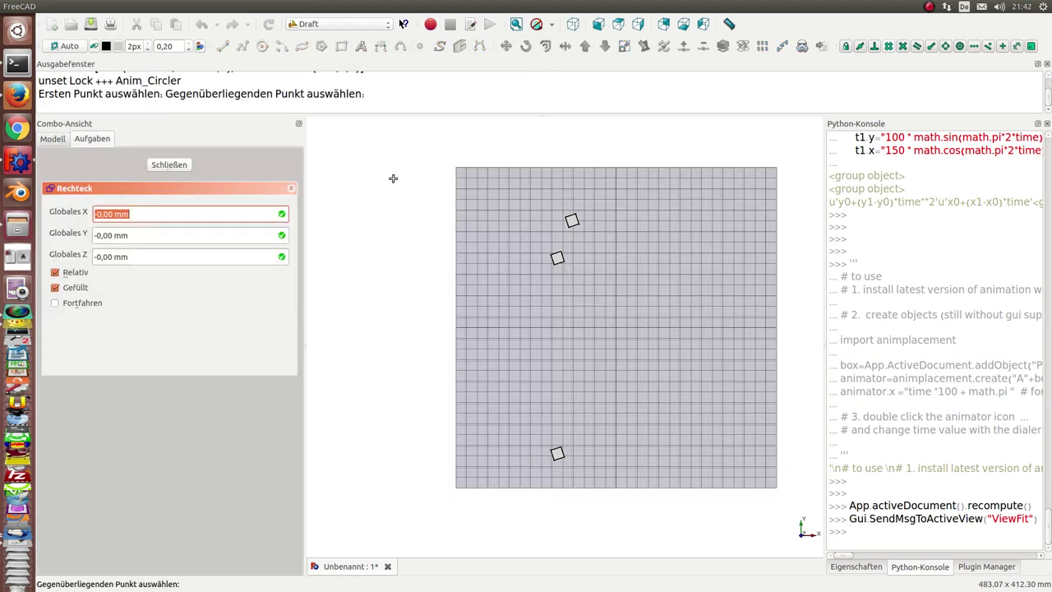
pyautogui.click(160, 166)
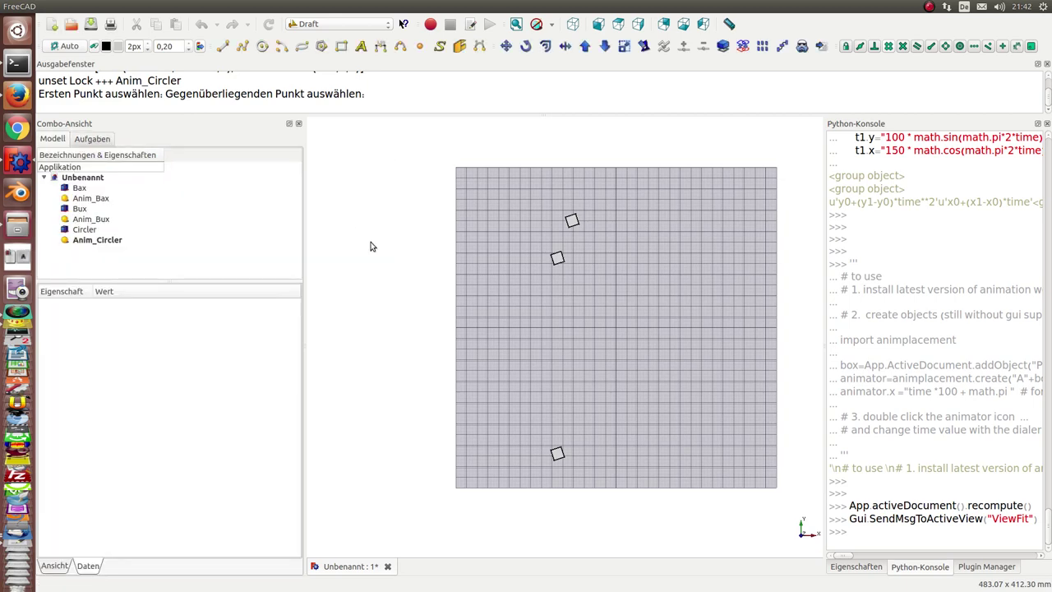
pyautogui.scroll(1, 371, 238)
pyautogui.moveTo(355, 327); pyautogui.dragTo(300, 329, button='middle')
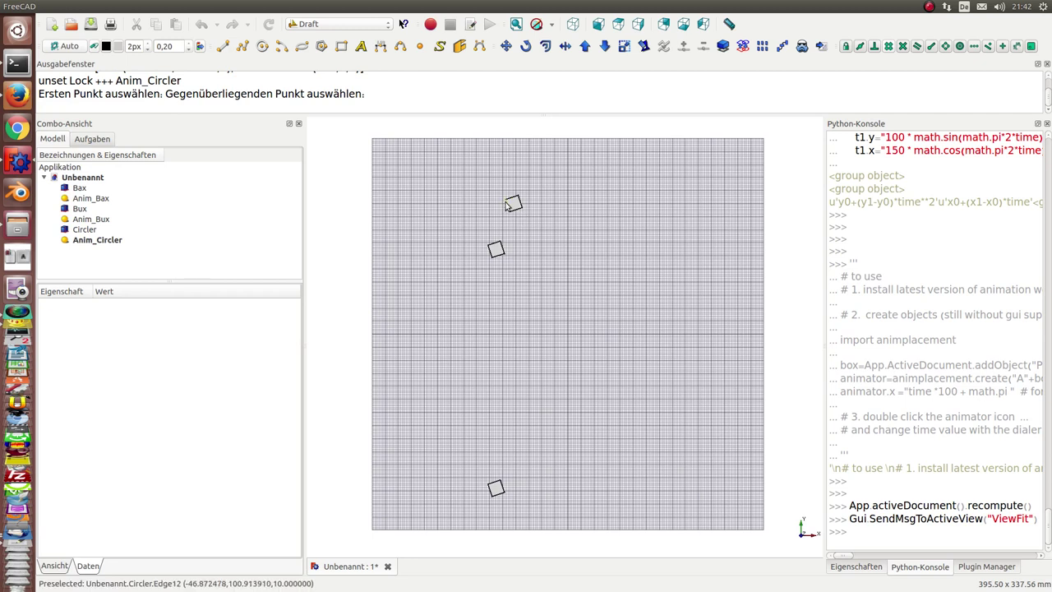
pyautogui.rightClick(511, 203)
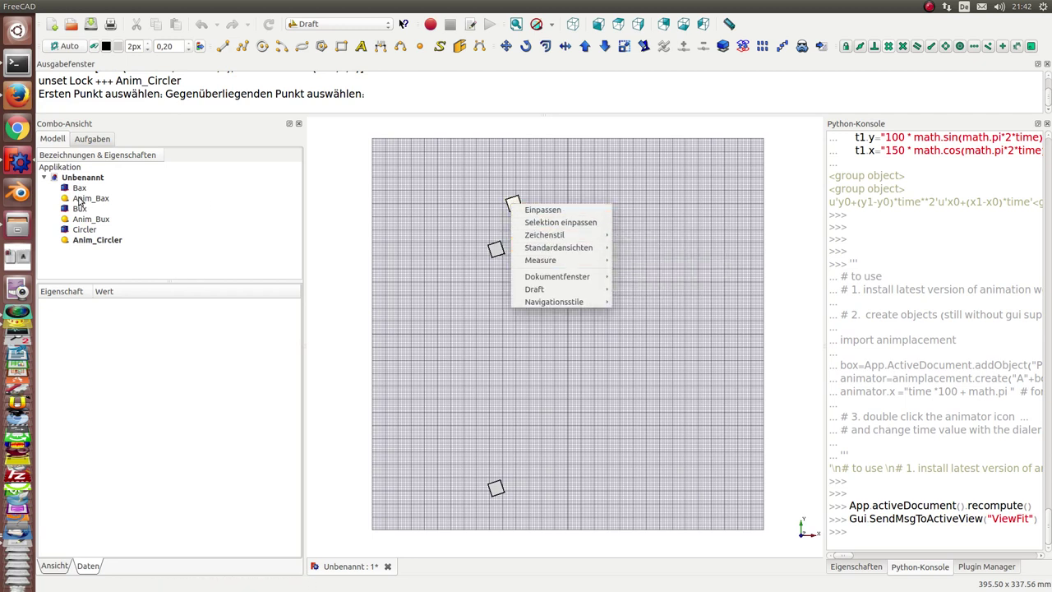
pyautogui.click(80, 191)
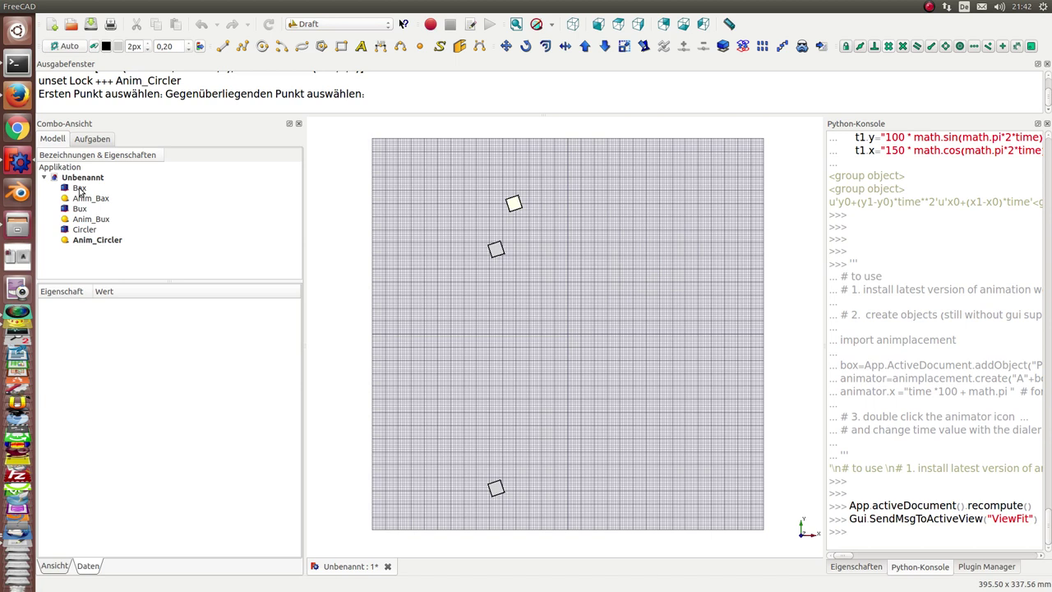
pyautogui.rightClick(517, 204)
pyautogui.click(515, 204)
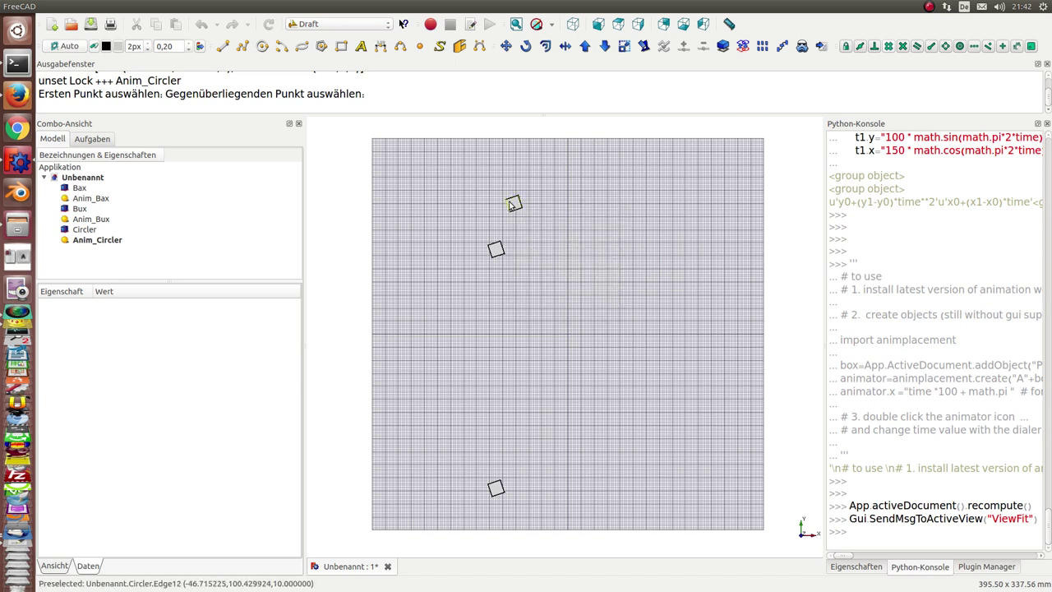
pyautogui.click(513, 204)
pyautogui.rightClick(513, 204)
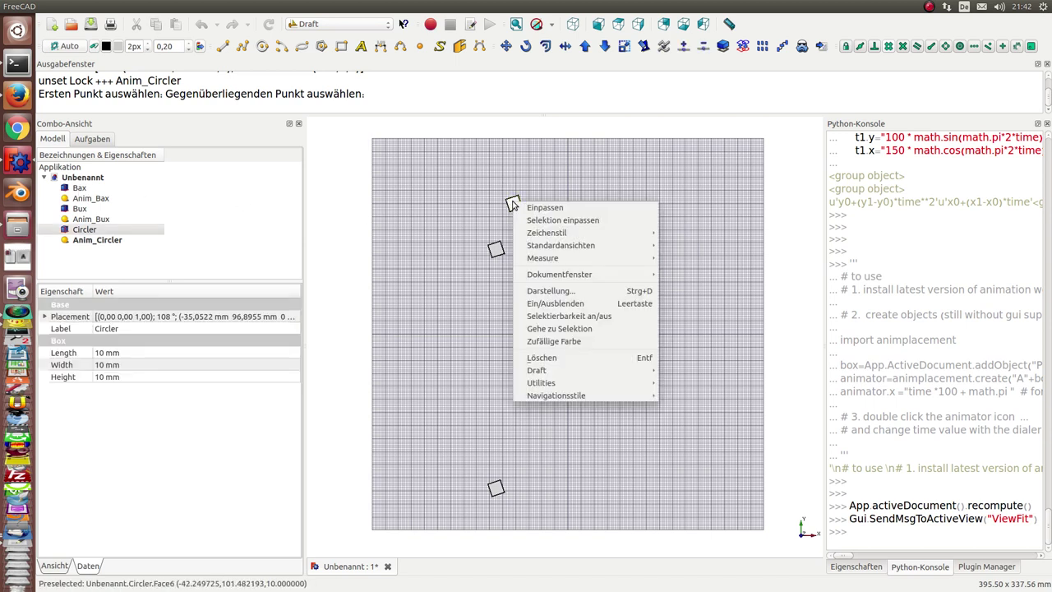
pyautogui.click(552, 342)
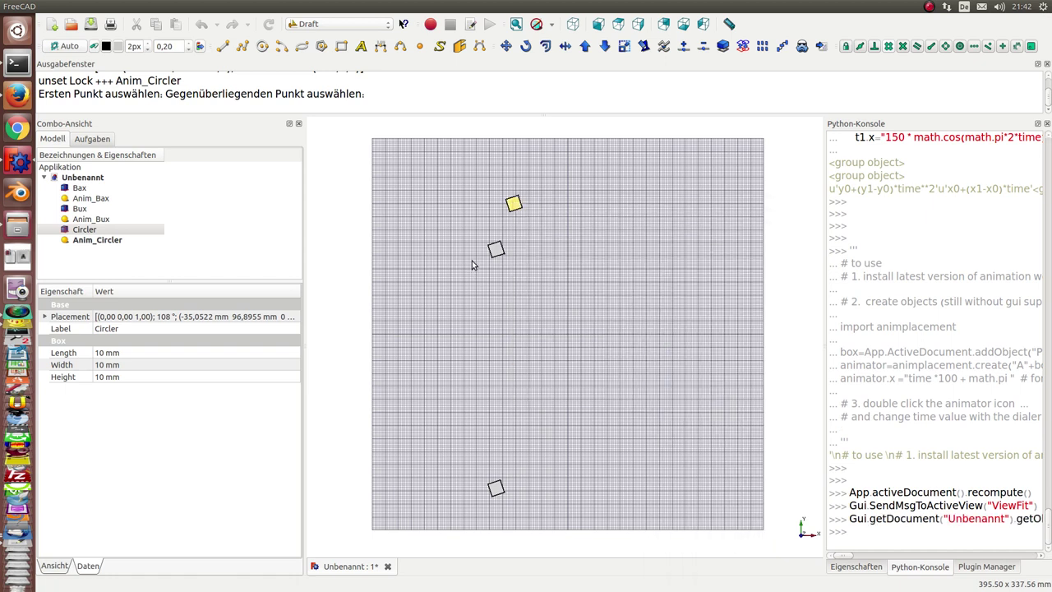
# Step: Apply random colours to Bax (pink) and Bux (green), then clear the selection
pyautogui.click(495, 250)
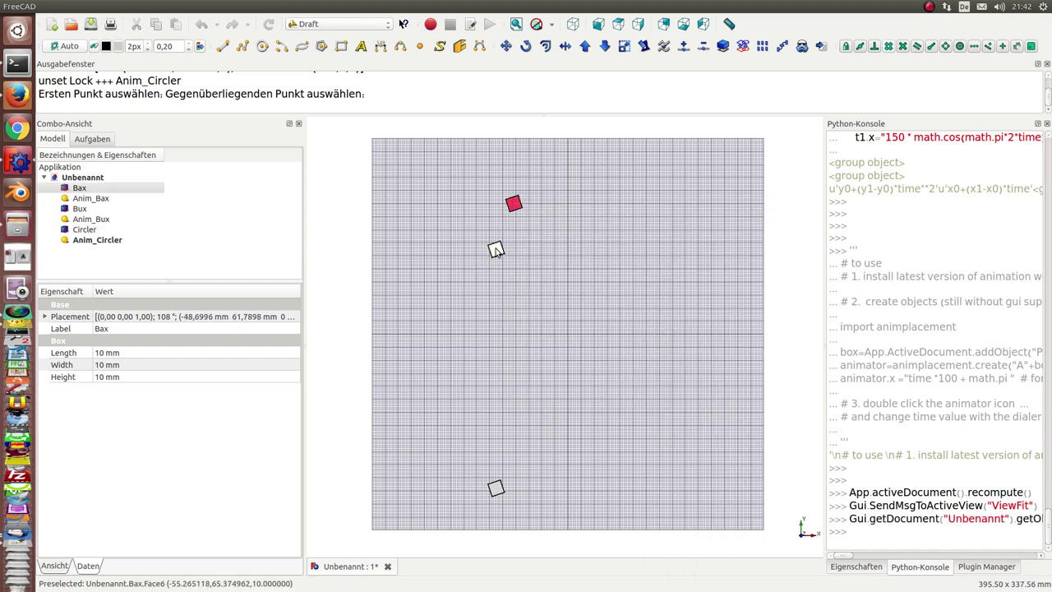
pyautogui.rightClick(496, 250)
pyautogui.click(531, 392)
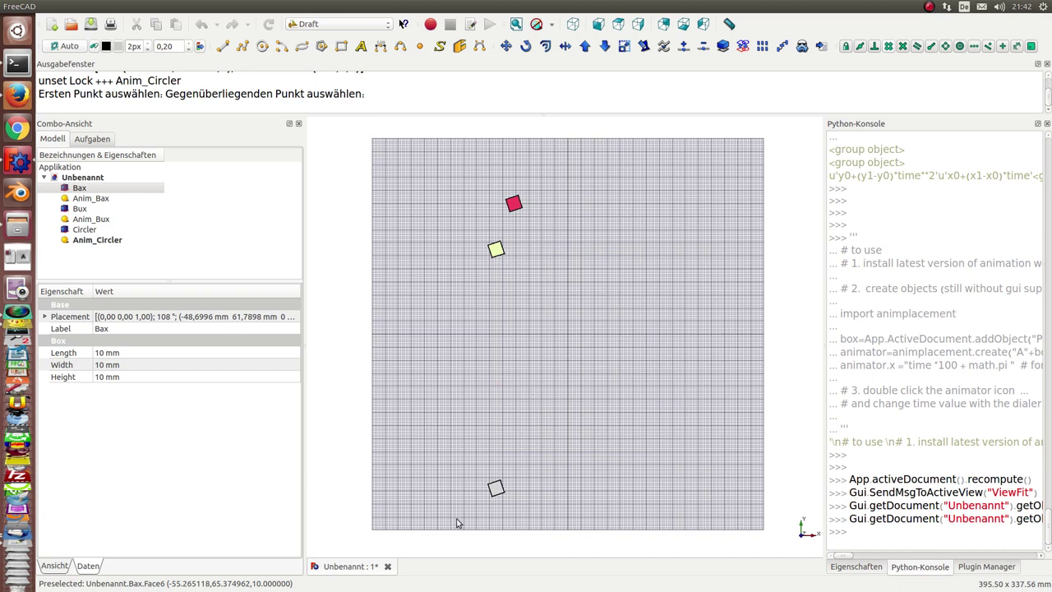
pyautogui.click(496, 489)
pyautogui.rightClick(496, 489)
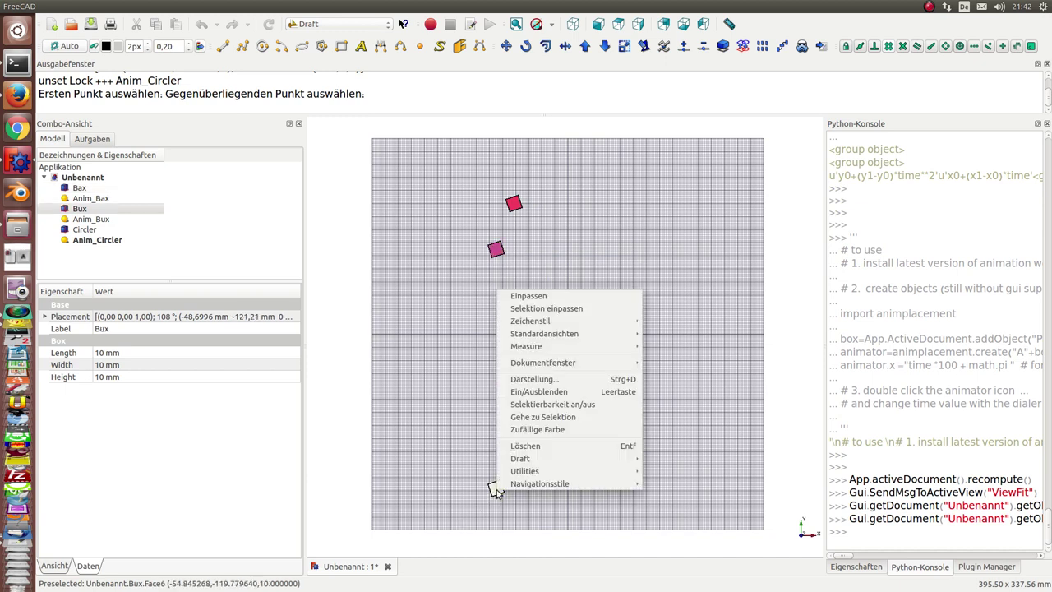
pyautogui.click(527, 429)
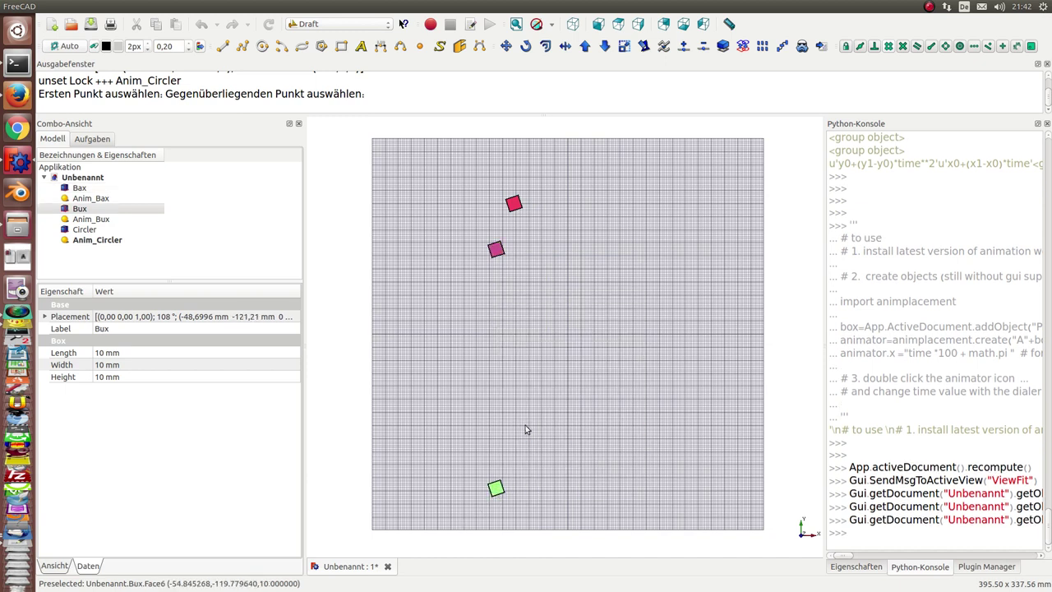
pyautogui.click(224, 237)
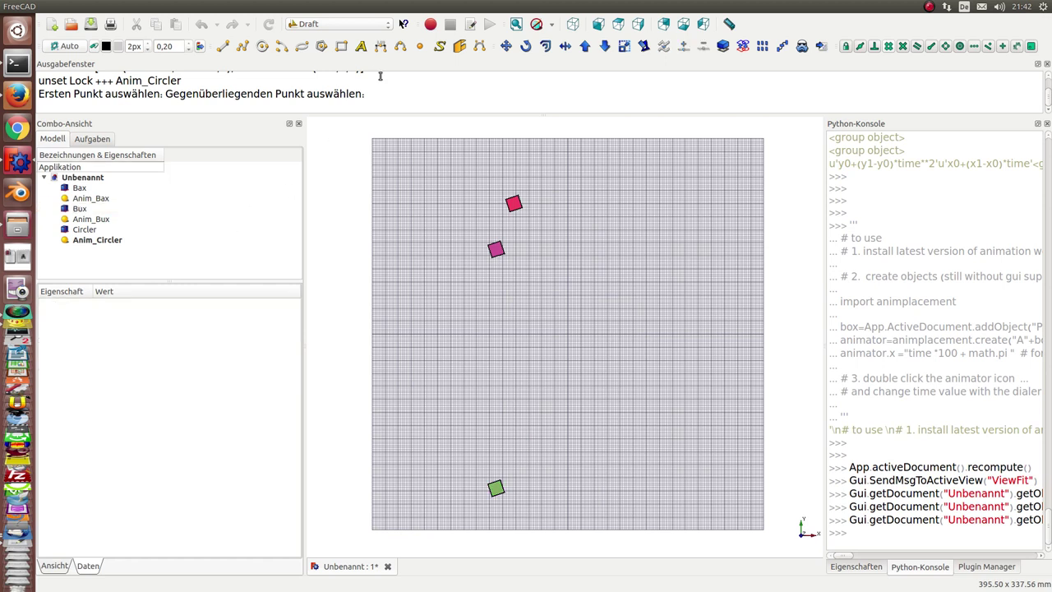
# Step: Choose the Animation workbench and add a My_Manager animation manager
pyautogui.click(356, 27)
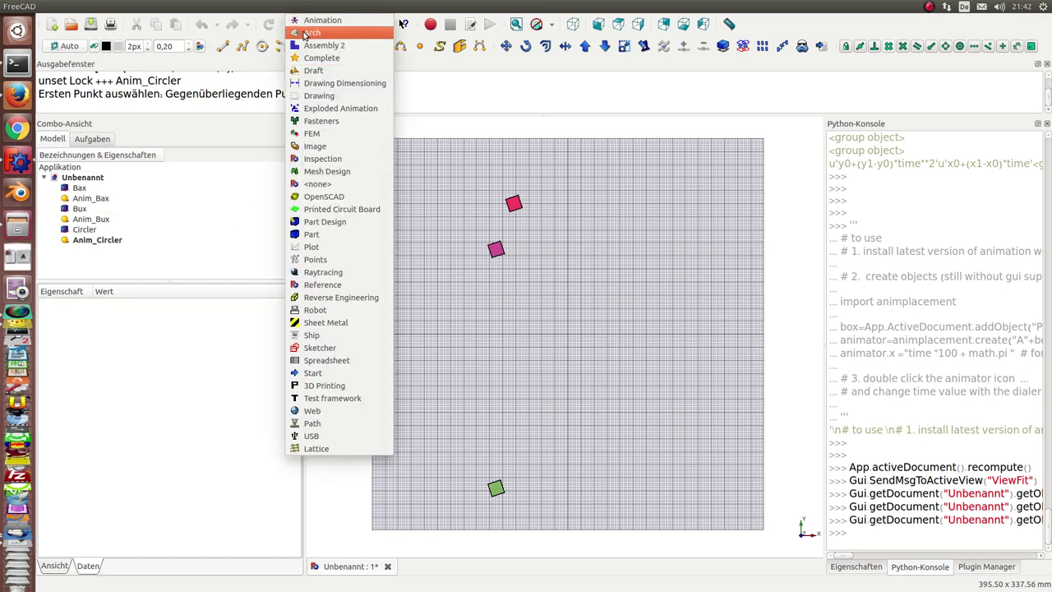
pyautogui.click(310, 25)
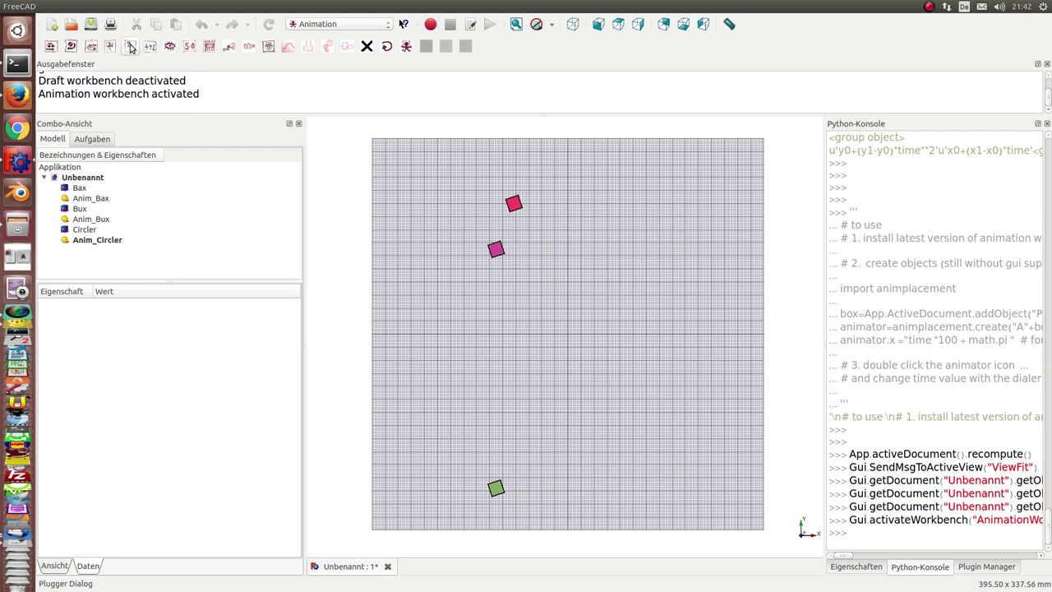
pyautogui.click(268, 47)
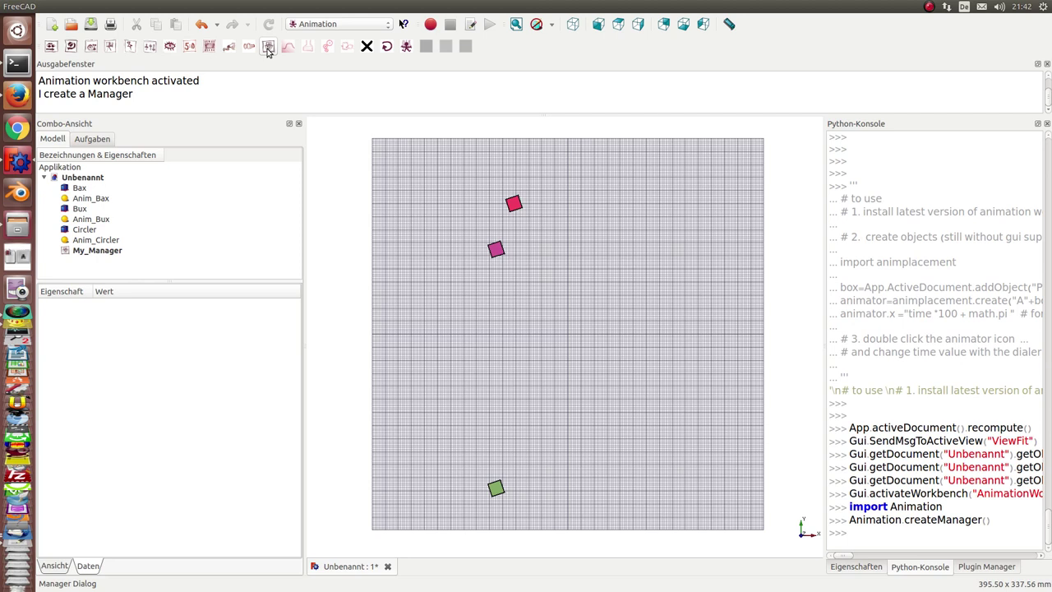
# Step: Set My_Manager's intervall property to 100
pyautogui.click(101, 250)
pyautogui.click(122, 331)
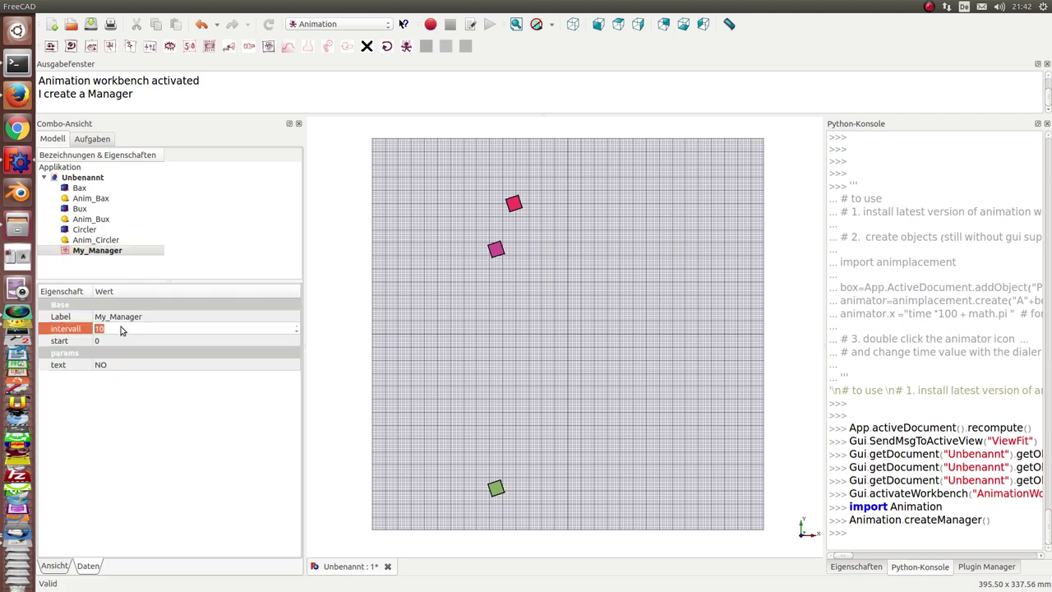
pyautogui.write('100')
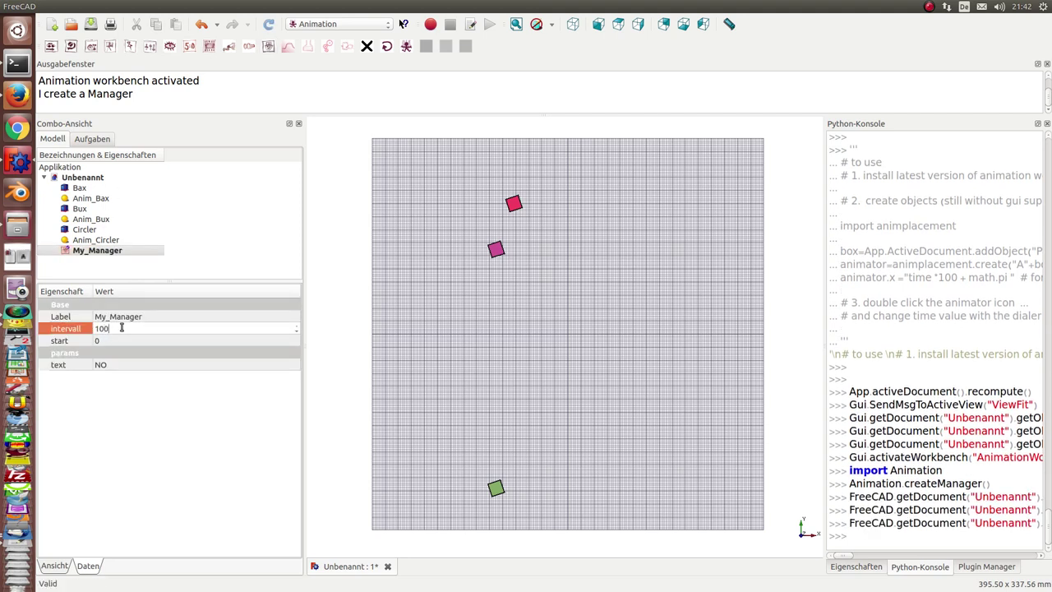
# Step: Add a My_Tranquillizer and set its time property to 0,10
pyautogui.click(92, 48)
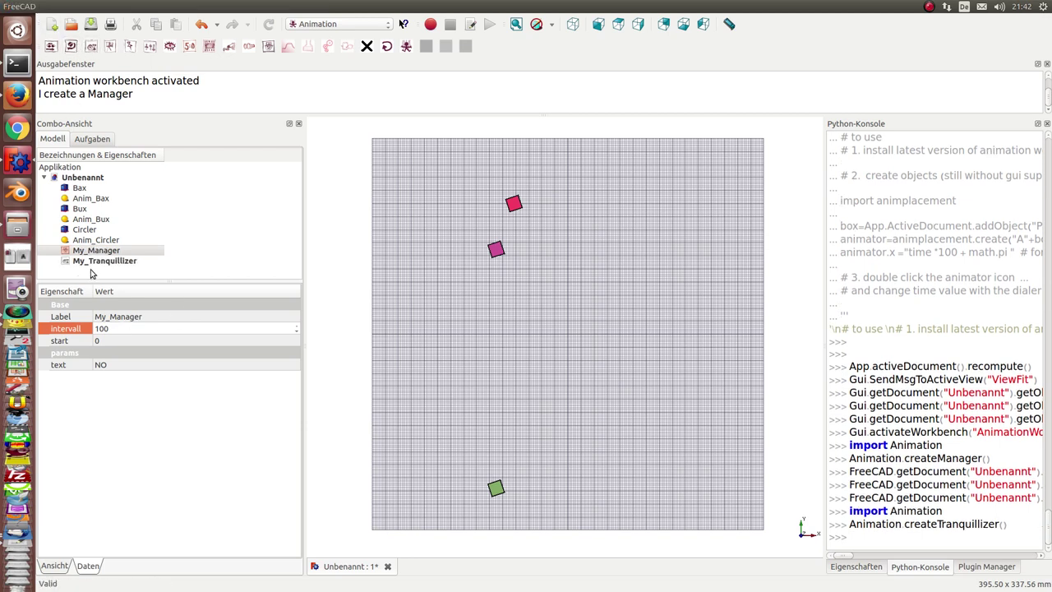
pyautogui.click(96, 261)
pyautogui.click(115, 342)
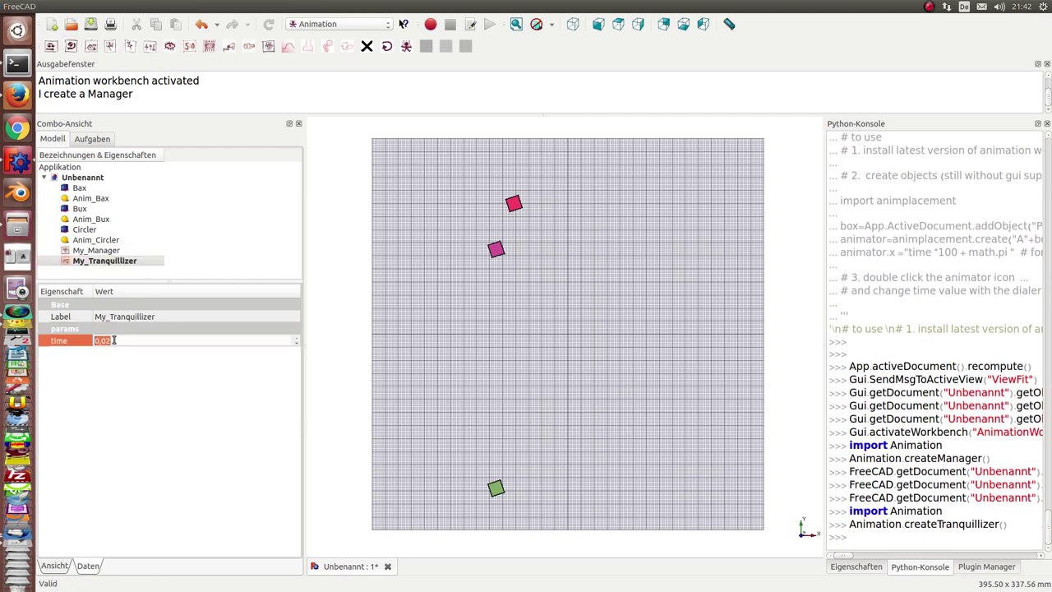
pyautogui.click(122, 339)
pyautogui.press('BackSpace')
pyautogui.press('BackSpace')
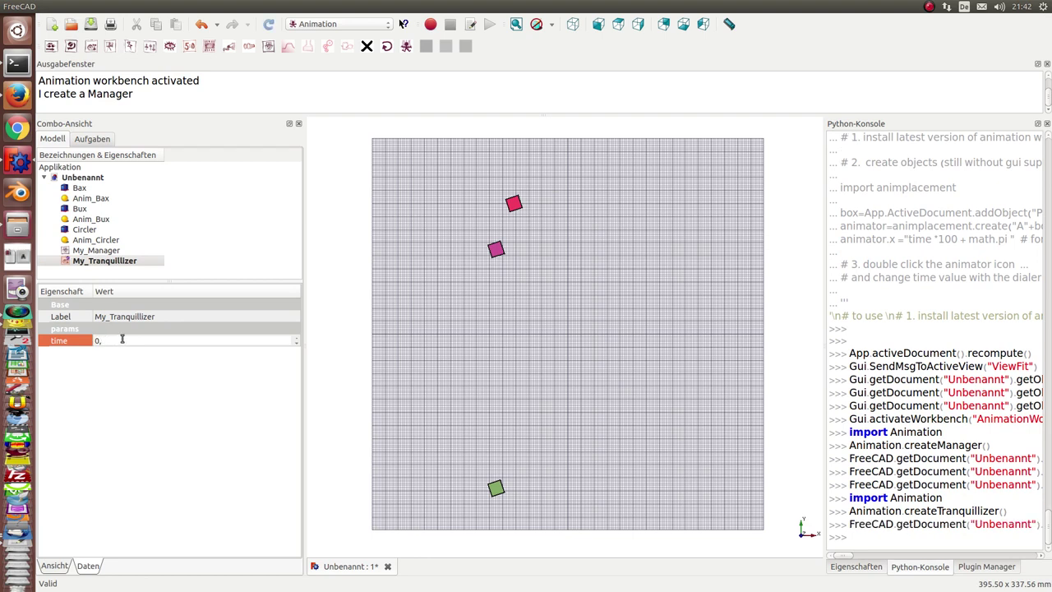
pyautogui.write('10')
pyautogui.click(79, 263)
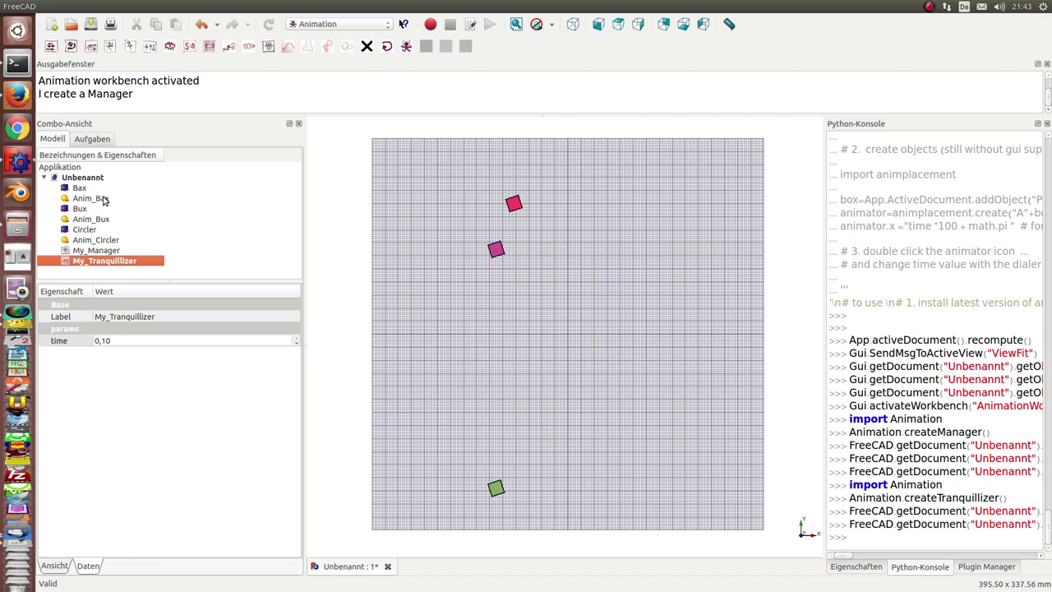
# Step: Drag Anim_Bax and Anim_Bux into My_Manager in the model tree
pyautogui.moveTo(104, 200); pyautogui.dragTo(105, 278)
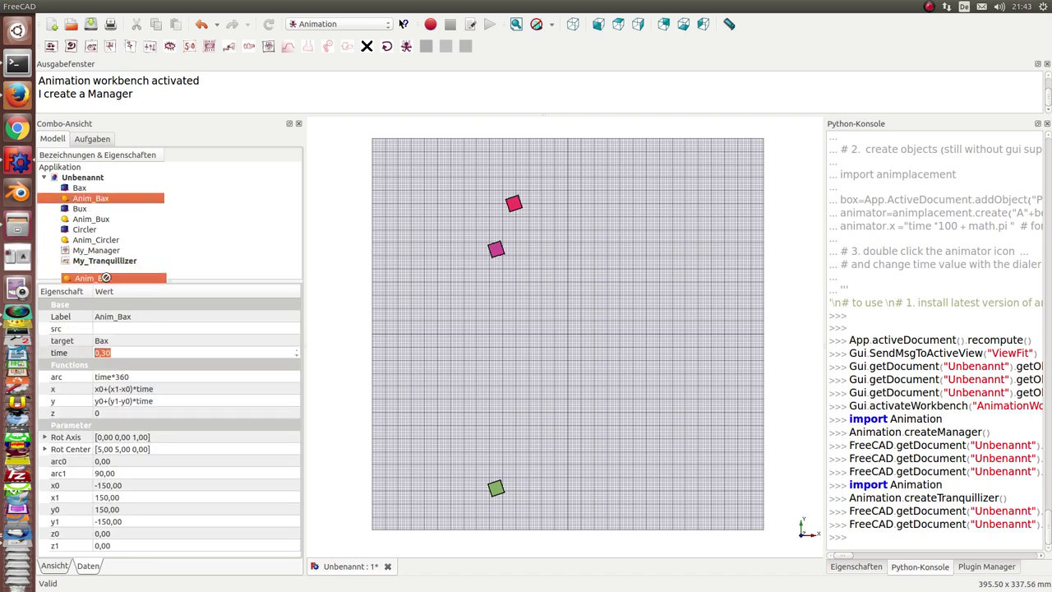
pyautogui.moveTo(106, 278); pyautogui.dragTo(96, 251)
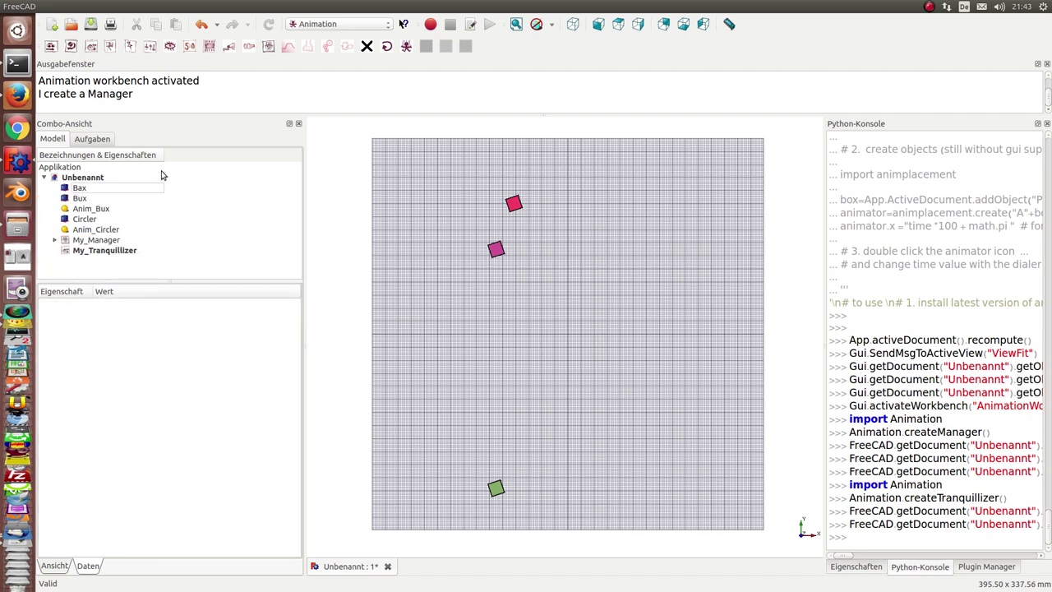
pyautogui.click(54, 240)
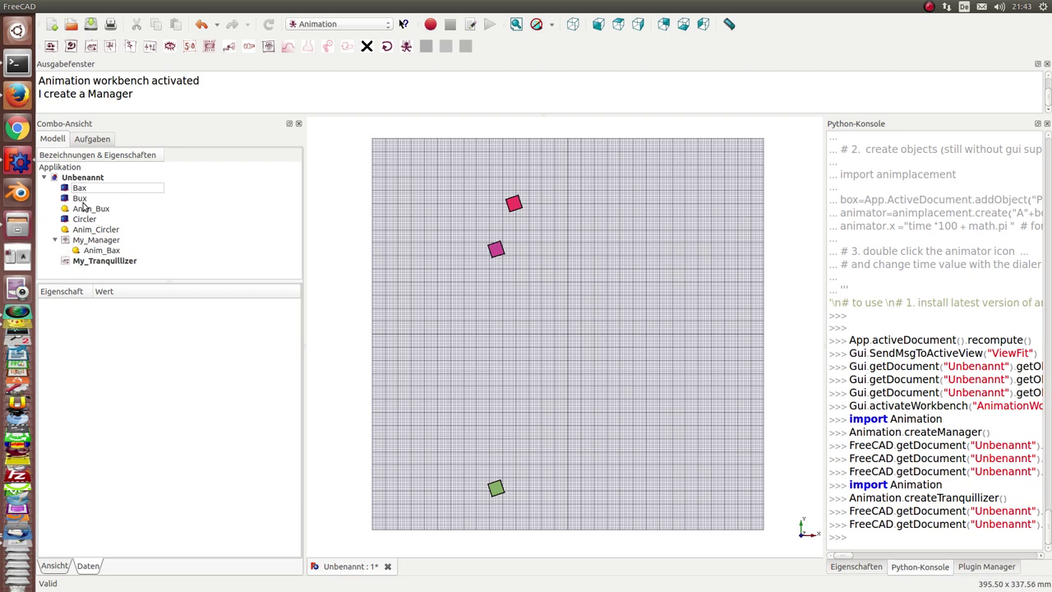
pyautogui.moveTo(85, 208)
pyautogui.mouseDown()
pyautogui.moveTo(92, 244)
pyautogui.moveTo(89, 182)
pyautogui.moveTo(97, 225)
pyautogui.moveTo(93, 211)
pyautogui.mouseUp()
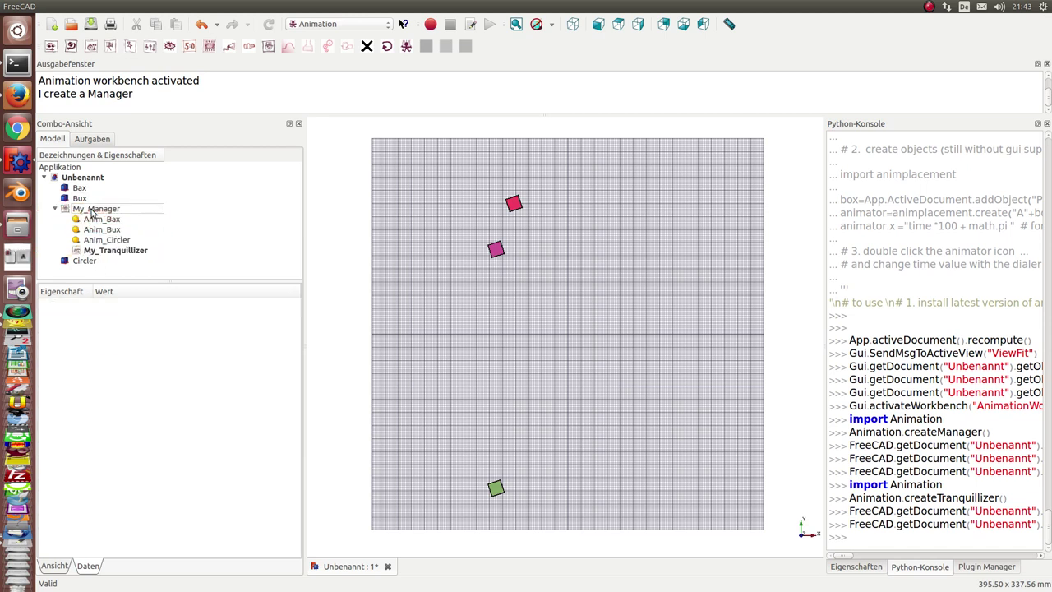
# Step: Run My_Manager's animation from its control panel
pyautogui.click(93, 210)
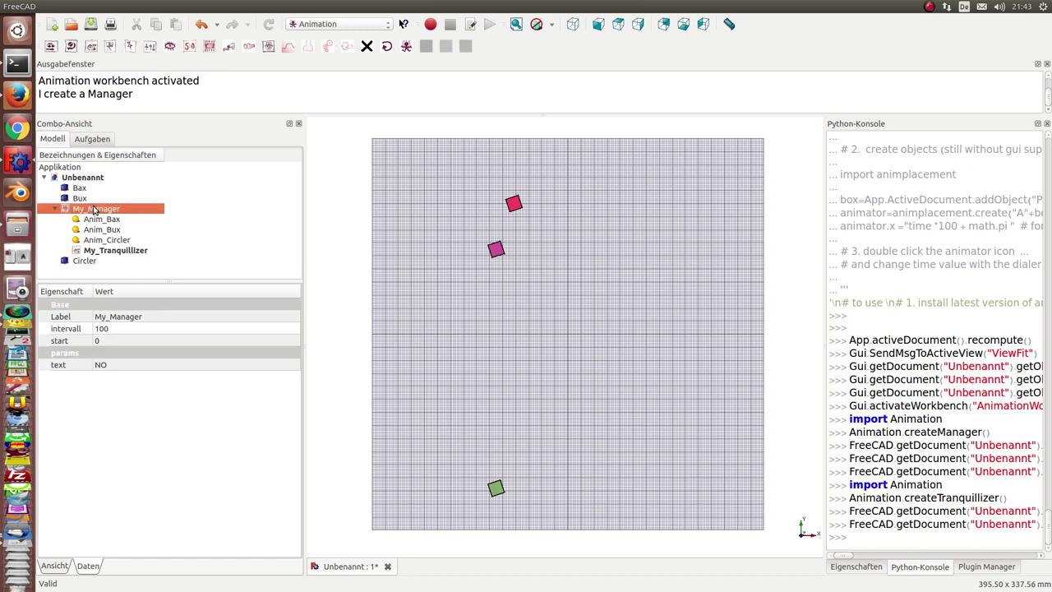
pyautogui.doubleClick(93, 209)
pyautogui.click(101, 212)
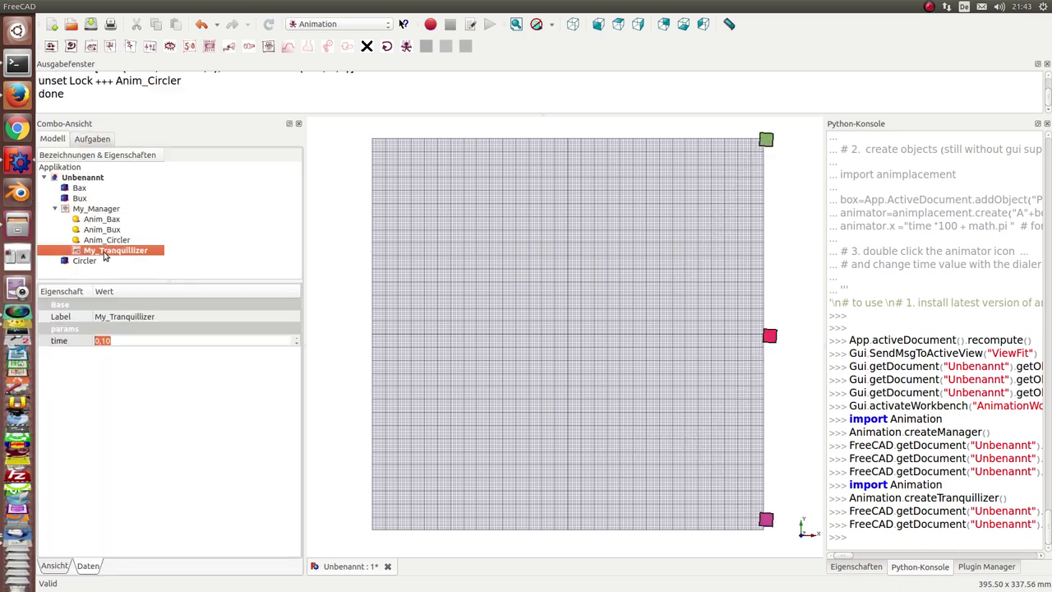
# Step: Change My_Tranquillizer's time to 0,01 and run the manager's animation again
pyautogui.doubleClick(107, 251)
pyautogui.click(126, 340)
pyautogui.moveTo(127, 339); pyautogui.dragTo(94, 340)
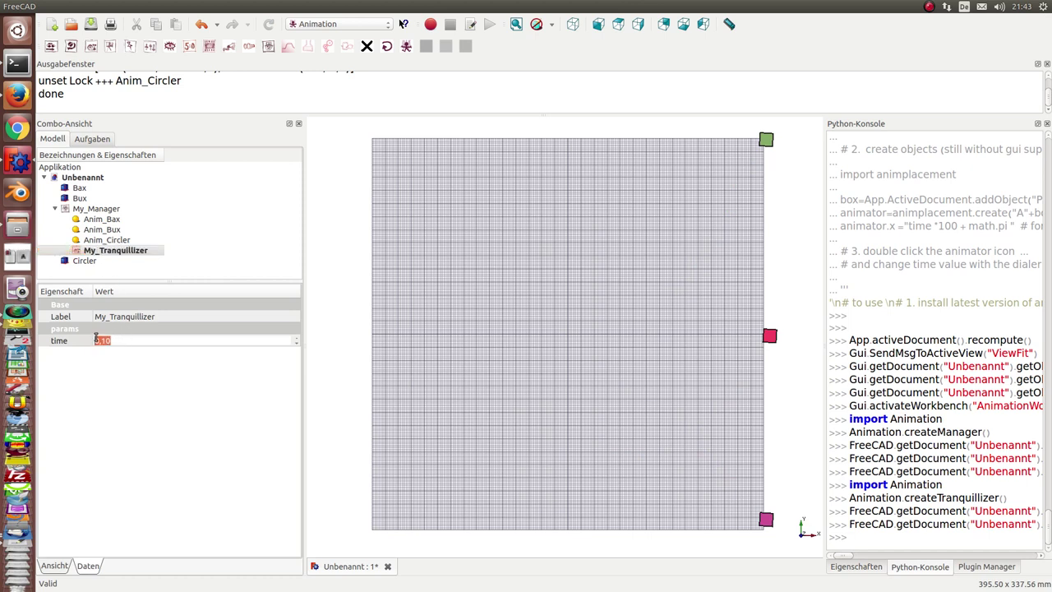
pyautogui.write('0')
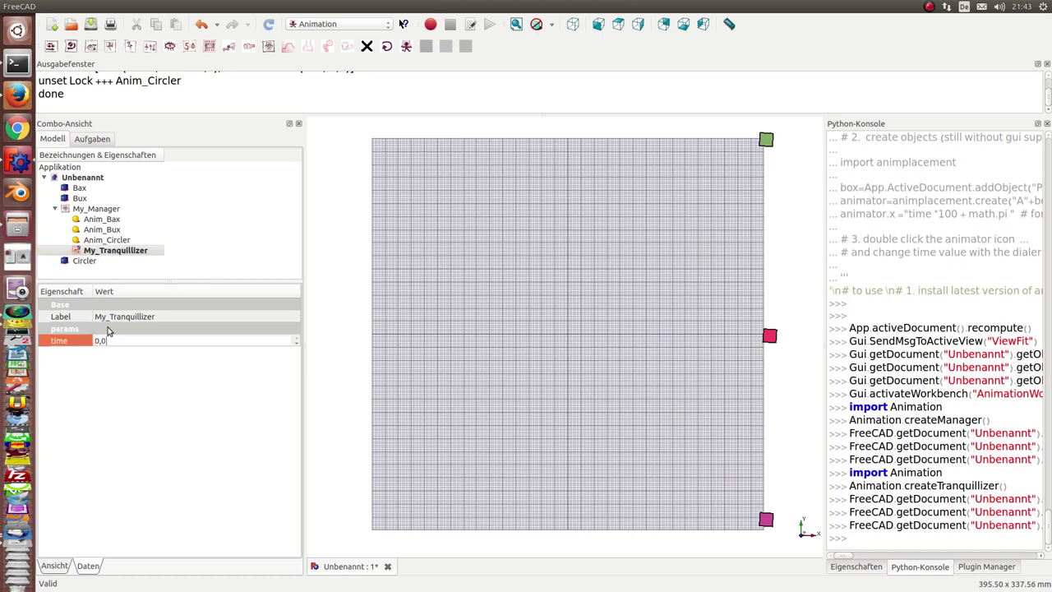
pyautogui.write('1')
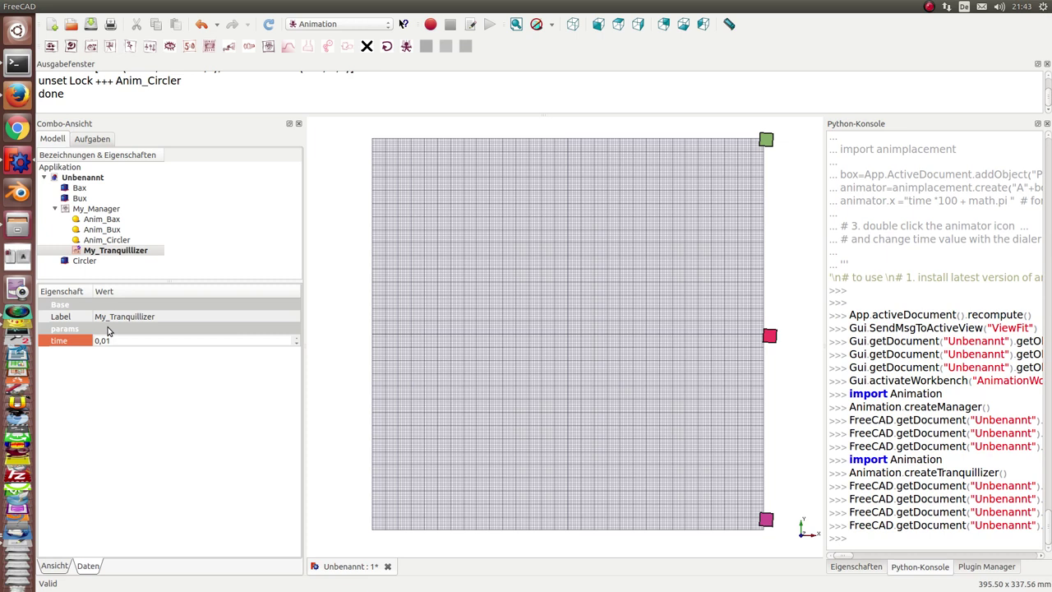
pyautogui.doubleClick(85, 210)
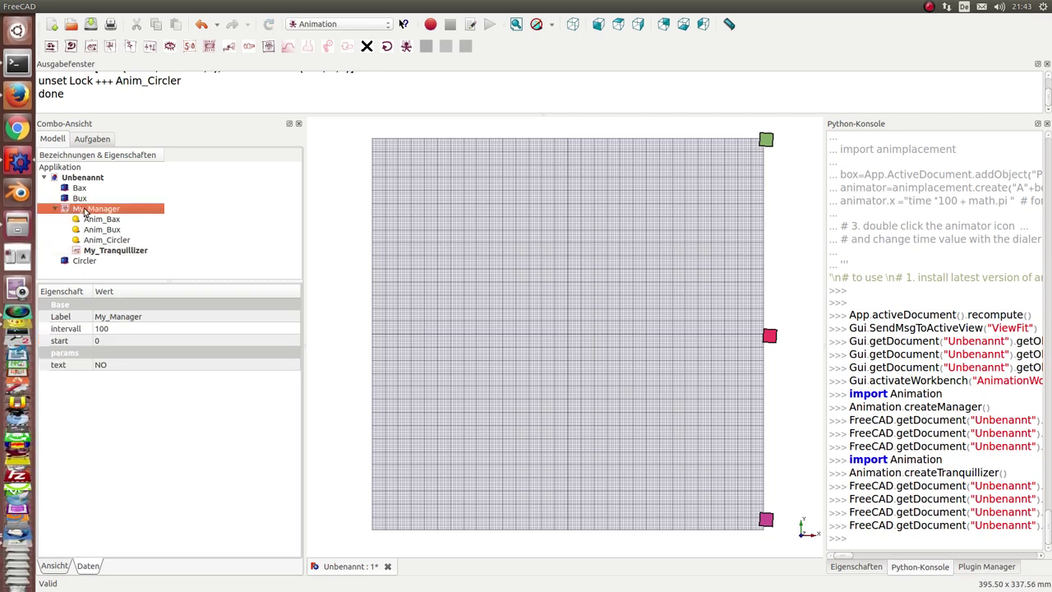
pyautogui.click(130, 212)
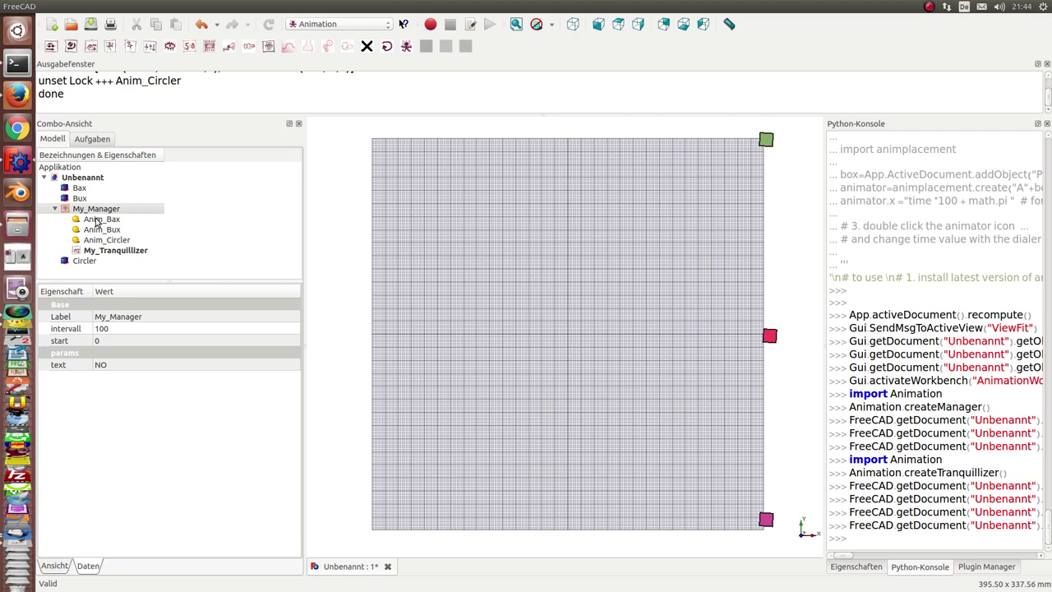
# Step: Open the Anim_Bax and Anim_Bux dial windows, move them aside, and turn each dial
pyautogui.doubleClick(97, 220)
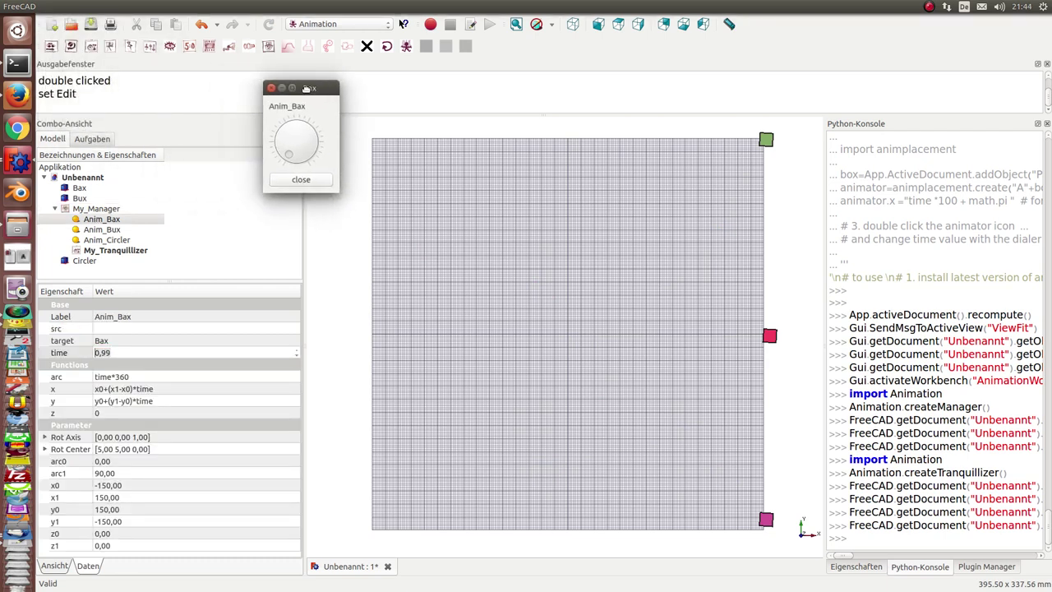
pyautogui.moveTo(77, 21); pyautogui.dragTo(373, 72)
pyautogui.moveTo(362, 144)
pyautogui.mouseDown()
pyautogui.moveTo(382, 123)
pyautogui.moveTo(393, 143)
pyautogui.moveTo(366, 105)
pyautogui.moveTo(349, 124)
pyautogui.moveTo(352, 140)
pyautogui.mouseUp()
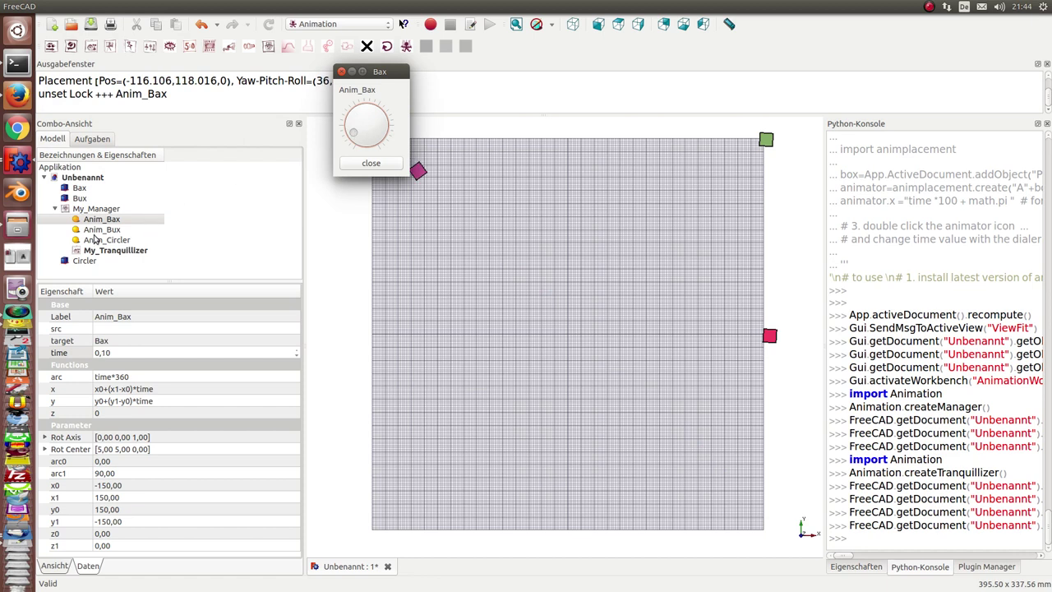
pyautogui.doubleClick(94, 231)
pyautogui.moveTo(72, 25)
pyautogui.mouseDown()
pyautogui.moveTo(473, 70)
pyautogui.moveTo(594, 64)
pyautogui.mouseUp()
pyautogui.moveTo(582, 130)
pyautogui.mouseDown()
pyautogui.moveTo(605, 88)
pyautogui.moveTo(609, 105)
pyautogui.moveTo(594, 133)
pyautogui.moveTo(575, 129)
pyautogui.moveTo(588, 101)
pyautogui.moveTo(582, 137)
pyautogui.moveTo(592, 132)
pyautogui.moveTo(567, 132)
pyautogui.moveTo(579, 91)
pyautogui.moveTo(617, 97)
pyautogui.moveTo(613, 127)
pyautogui.moveTo(623, 123)
pyautogui.mouseUp()
# Step: Open Anim_Circler's dial and turn it to time 1,00, moving the red box
pyautogui.doubleClick(103, 240)
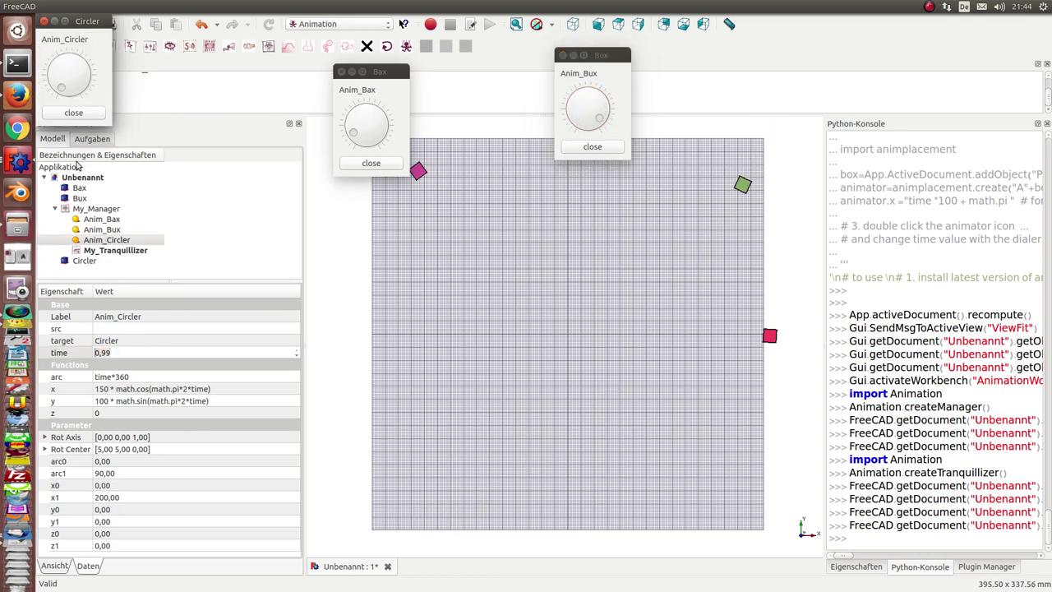
pyautogui.moveTo(77, 24); pyautogui.dragTo(573, 287)
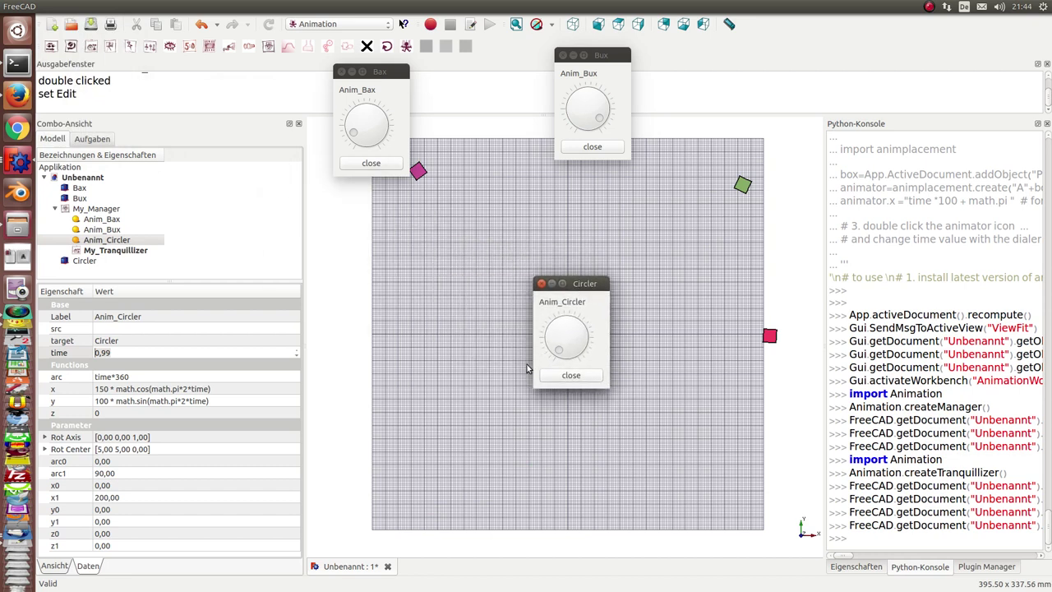
pyautogui.moveTo(560, 355); pyautogui.dragTo(555, 352)
pyautogui.moveTo(555, 330)
pyautogui.mouseDown()
pyautogui.moveTo(543, 339)
pyautogui.moveTo(564, 334)
pyautogui.moveTo(568, 348)
pyautogui.moveTo(554, 341)
pyautogui.moveTo(566, 328)
pyautogui.moveTo(561, 337)
pyautogui.moveTo(578, 346)
pyautogui.mouseUp()
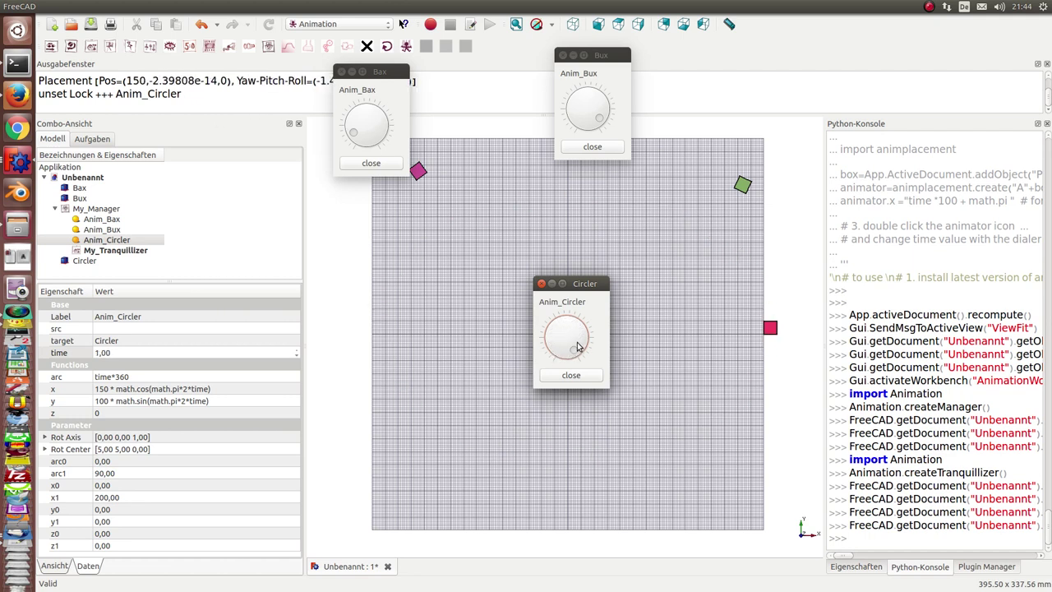
# Step: Compare Anim_Circler's x and y formulas with those of Anim_Bux and Anim_Bax
pyautogui.click(855, 566)
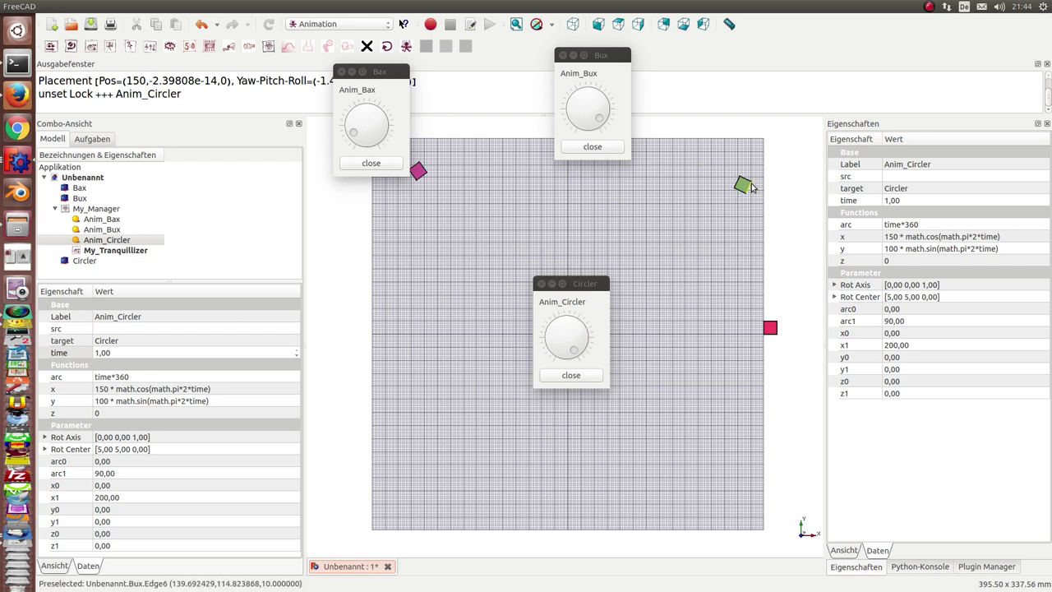
pyautogui.click(1019, 236)
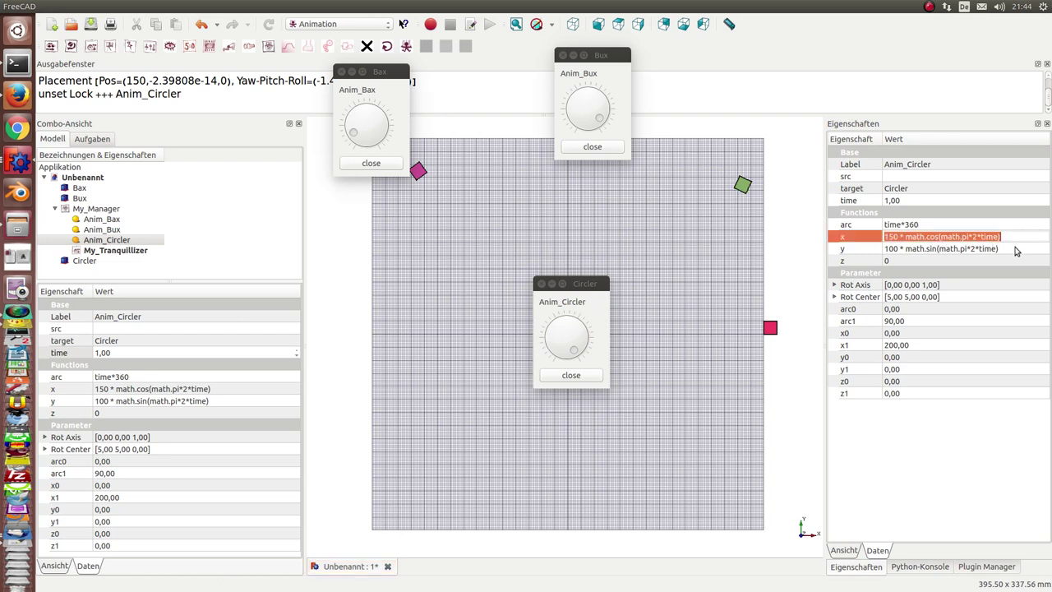
pyautogui.click(1017, 249)
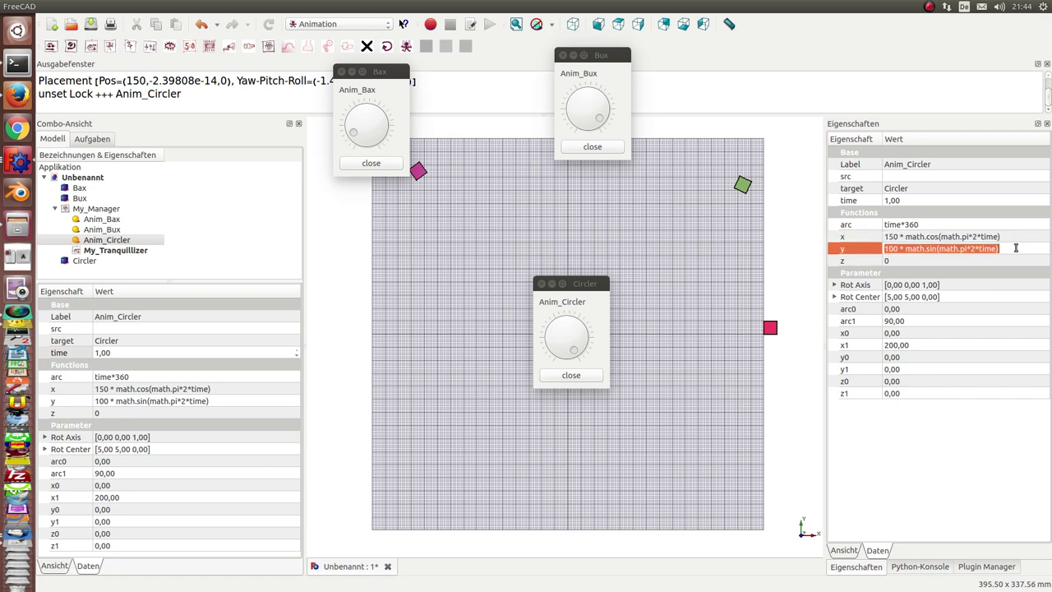
pyautogui.click(97, 231)
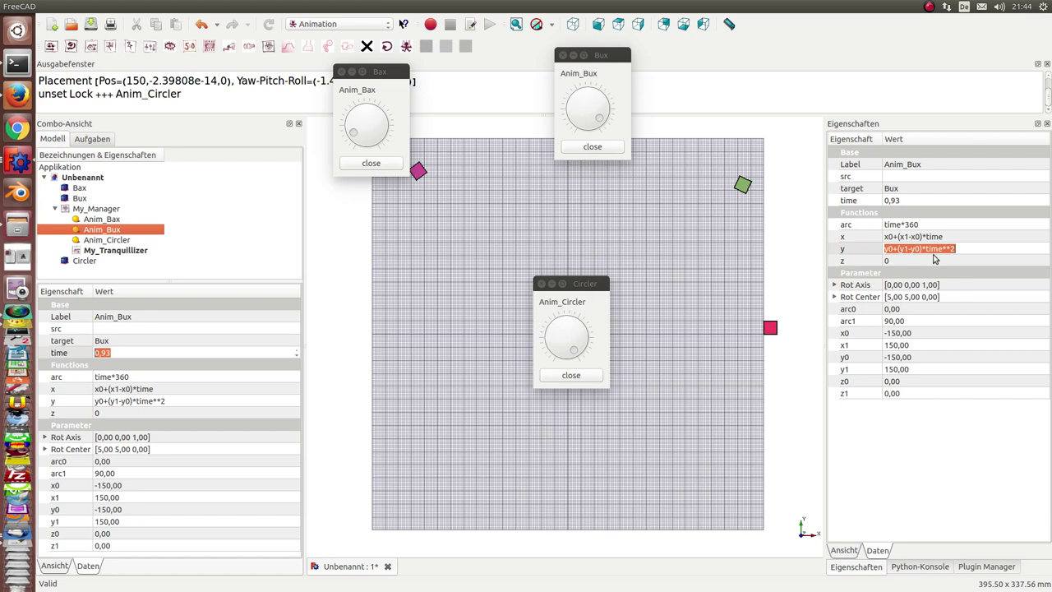
pyautogui.click(106, 222)
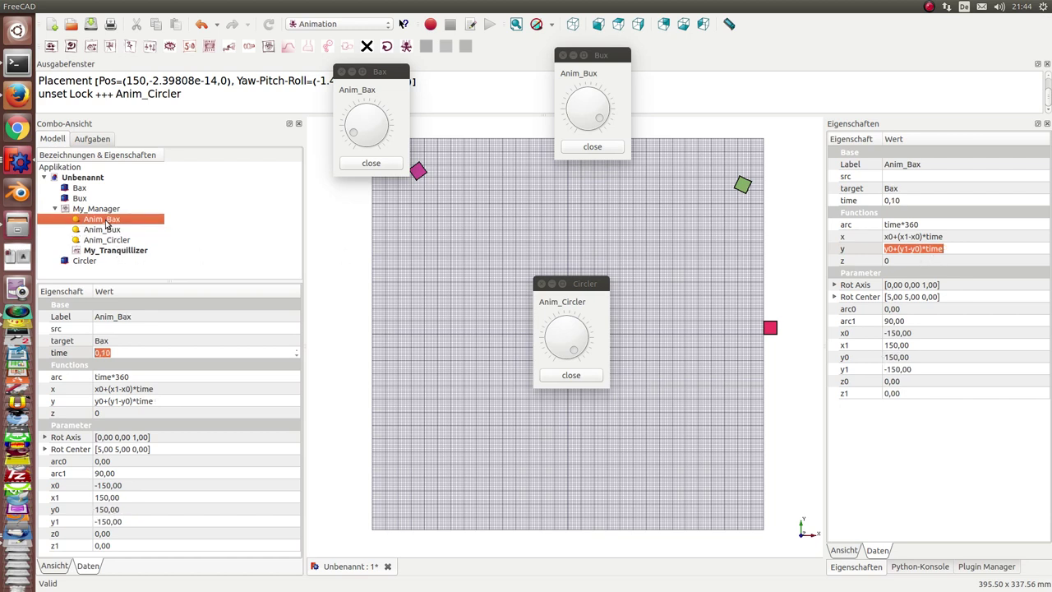